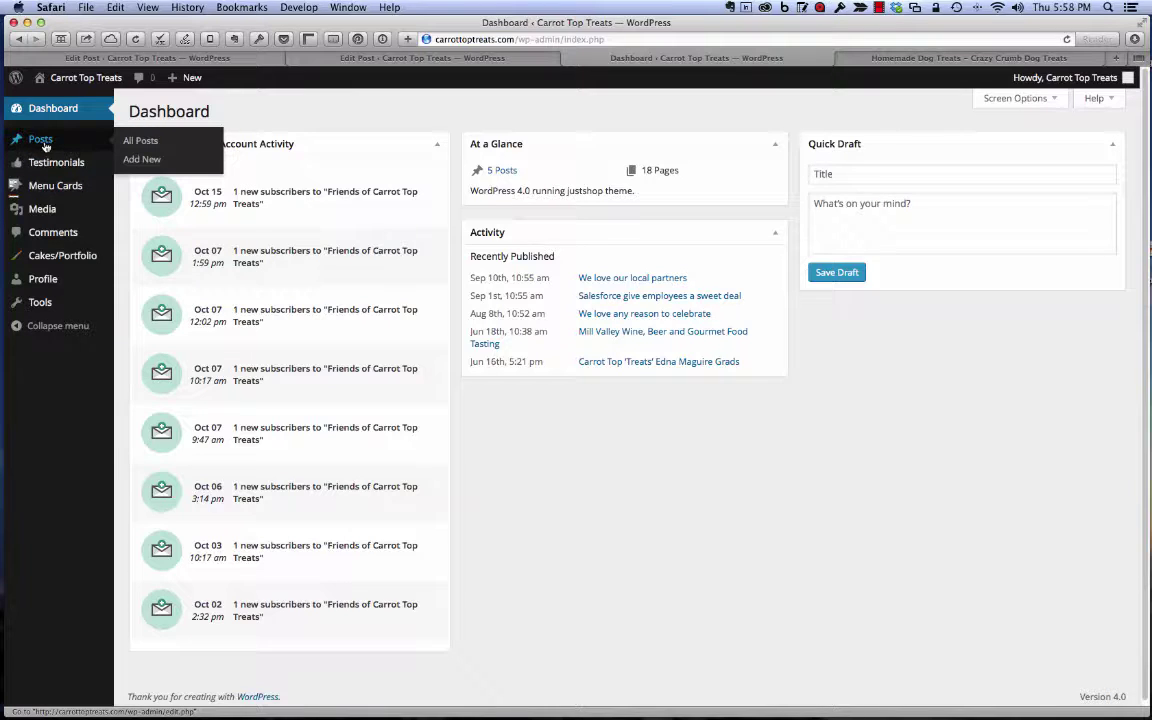
Go to the Posts list and start a blank new post with Add New.
click(122, 142)
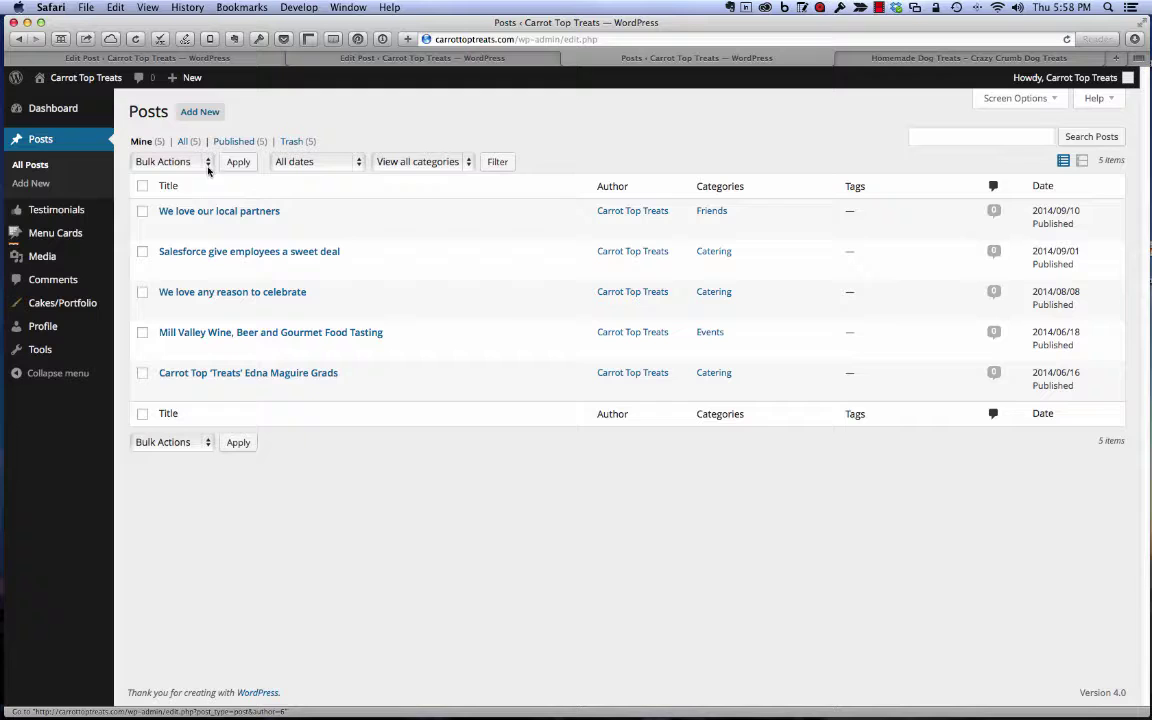
click(201, 112)
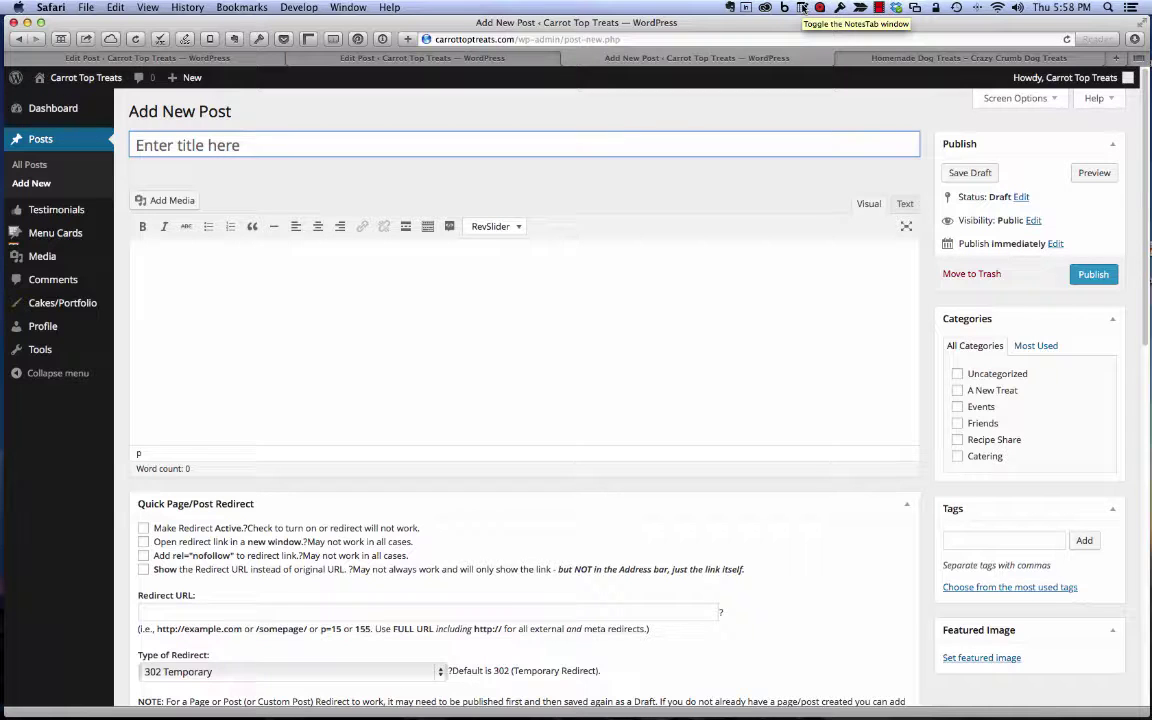
Open the dog treats recipe note in NotesTab and correct 'choped' to 'chopped'.
click(802, 8)
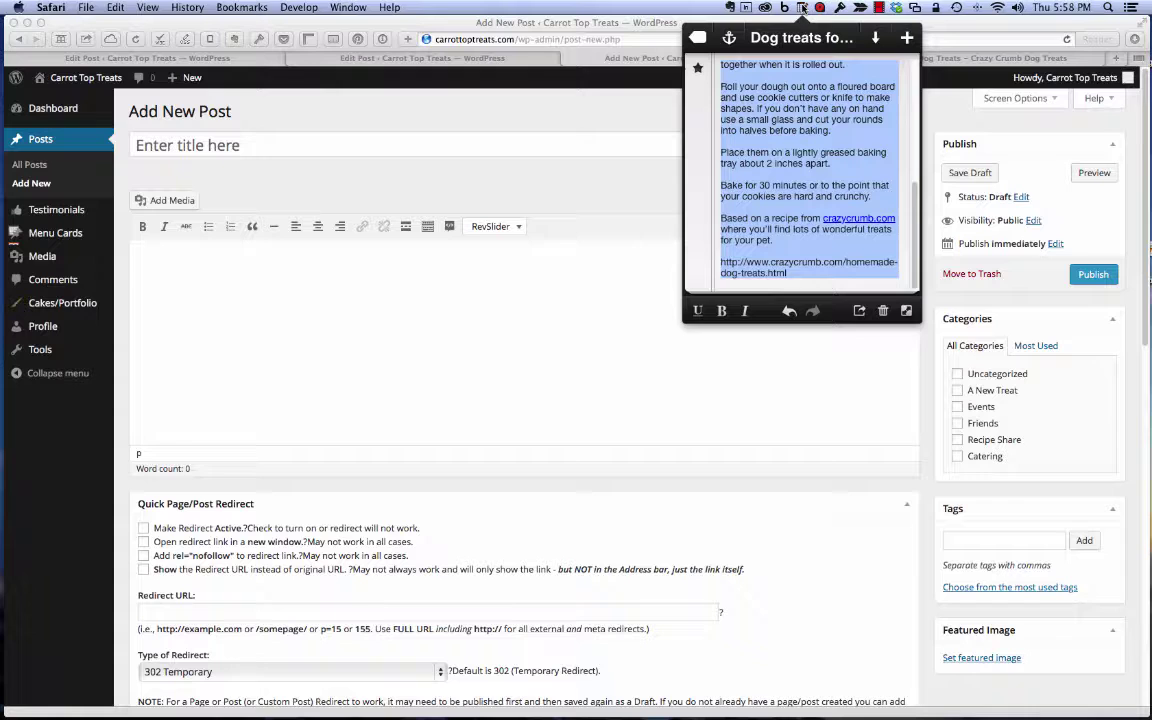
drag(913, 250, 912, 92)
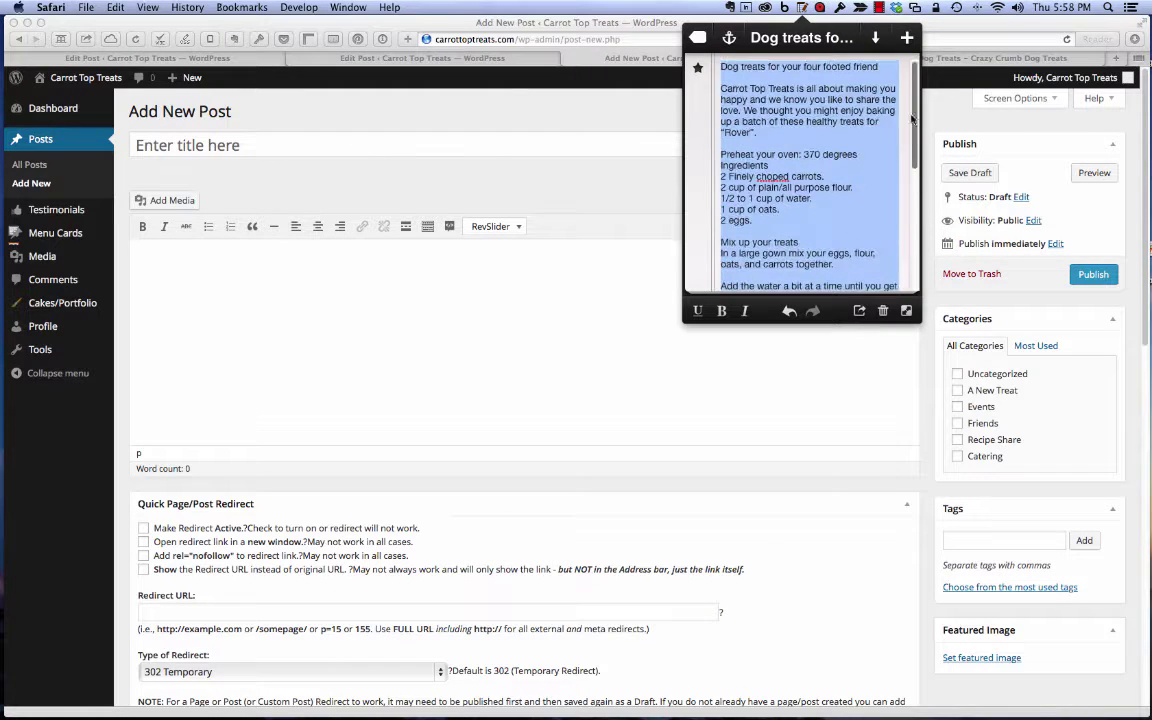
click(786, 187)
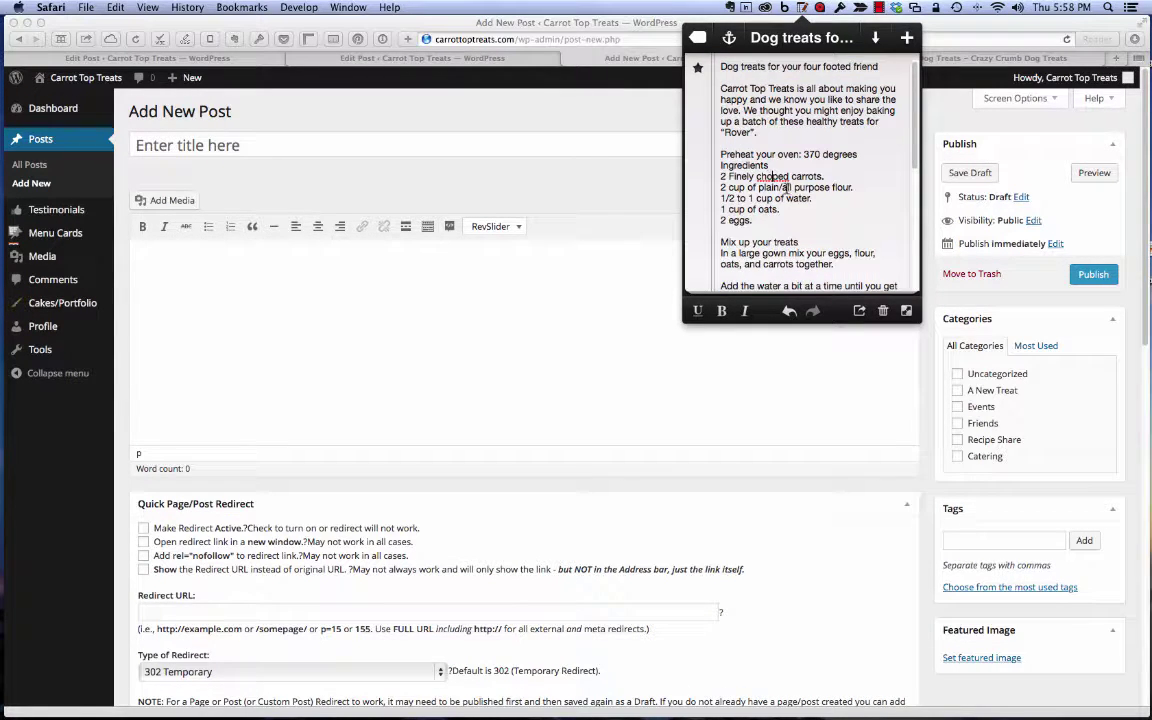
click(772, 176)
text(p)
Cut the entire recipe text out of the note, then close and reopen the panel.
drag(716, 64, 753, 350)
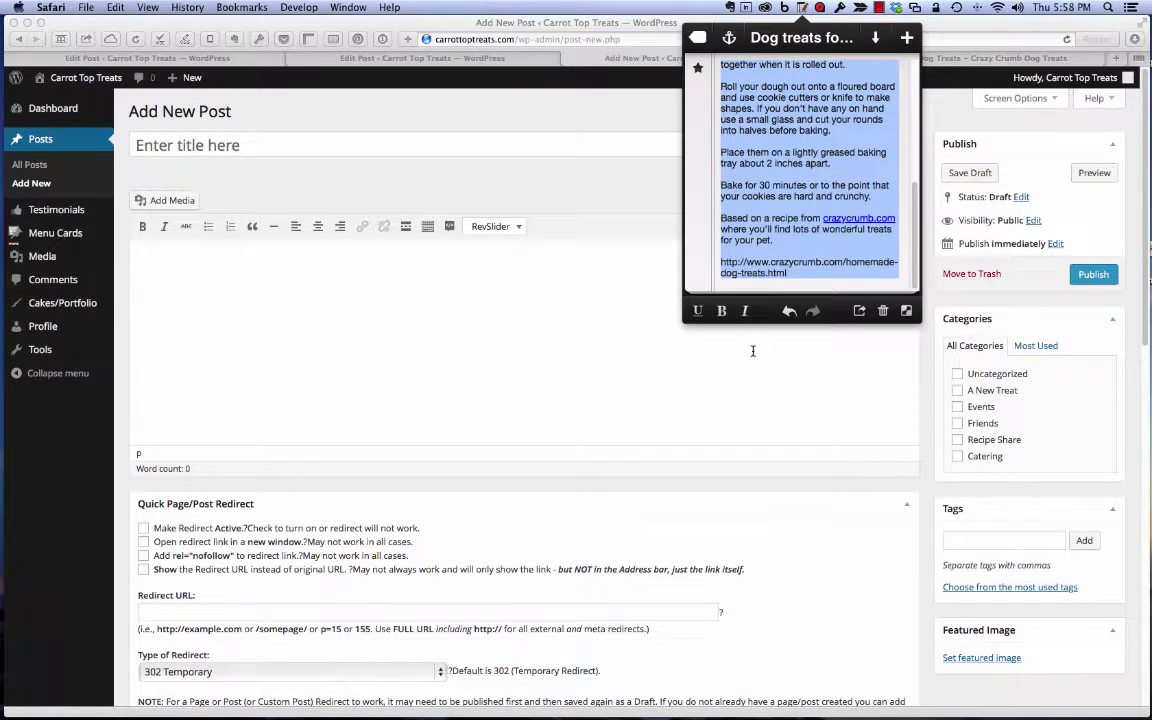
key(super+x)
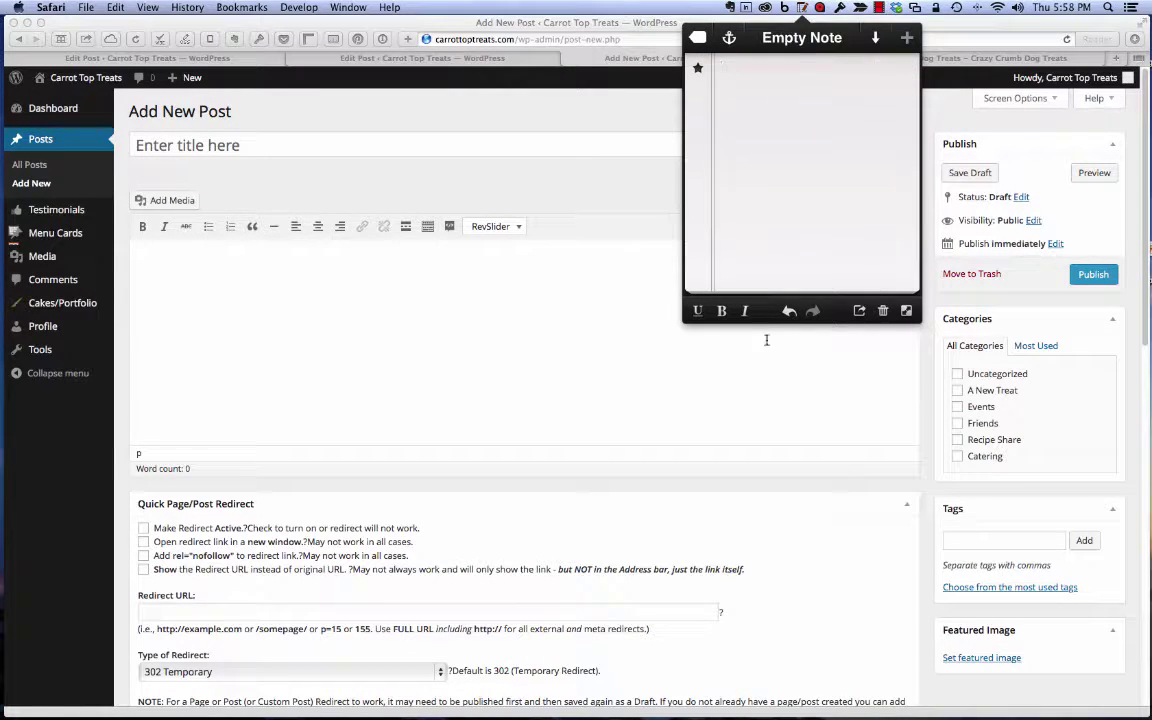
click(802, 8)
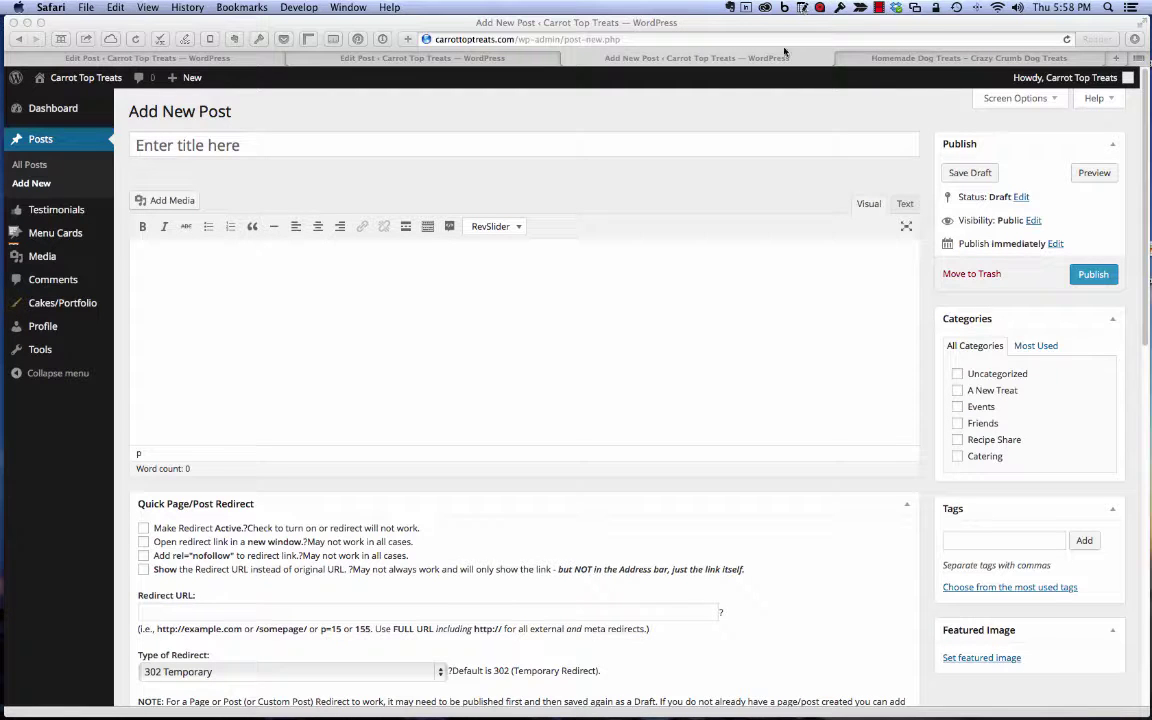
click(802, 8)
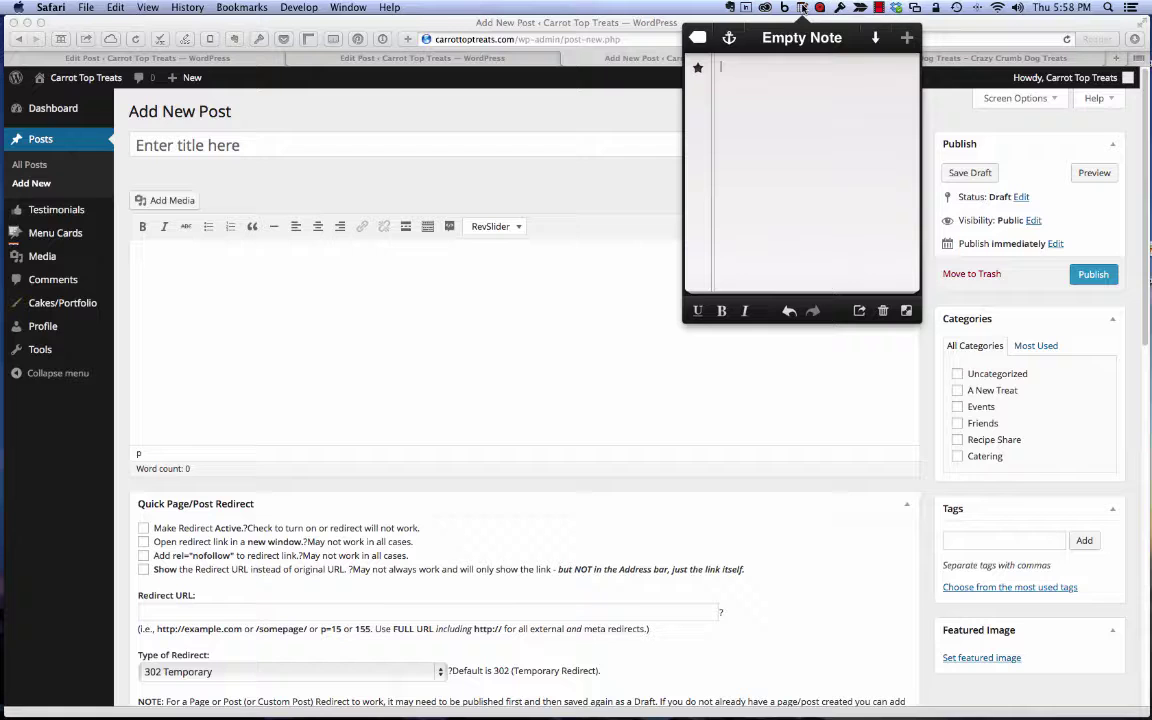
Paste the full dog treats recipe, through the crazycrumb source link, into the post body.
click(802, 8)
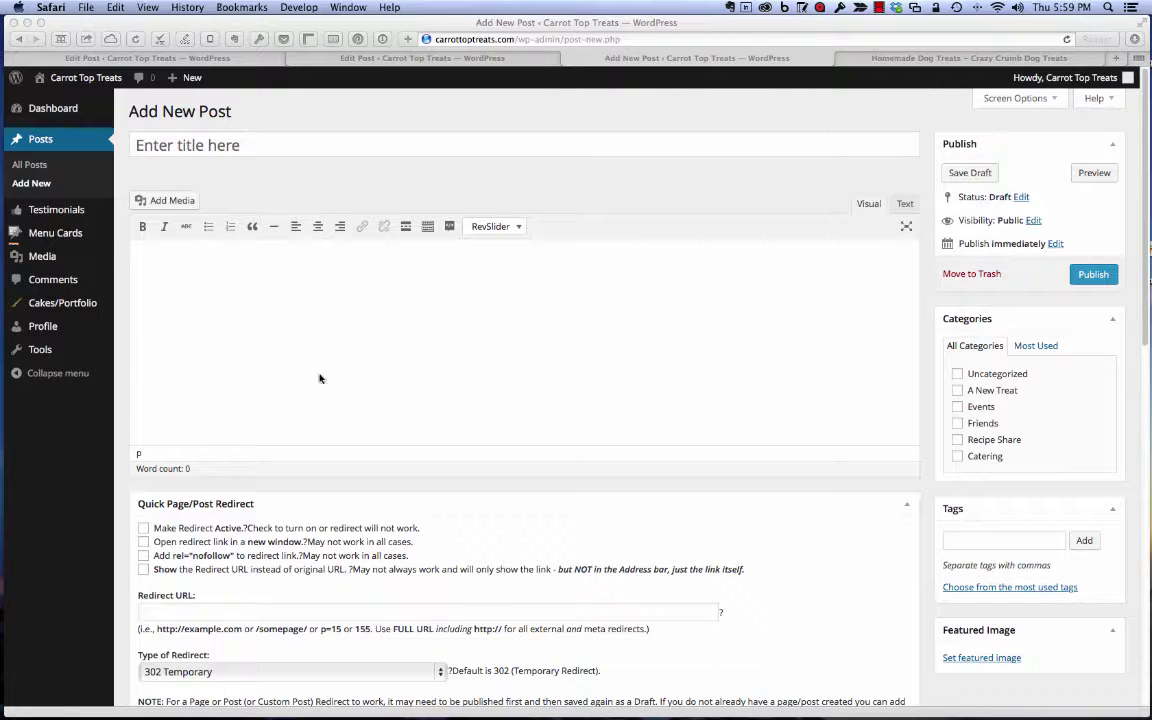
click(155, 252)
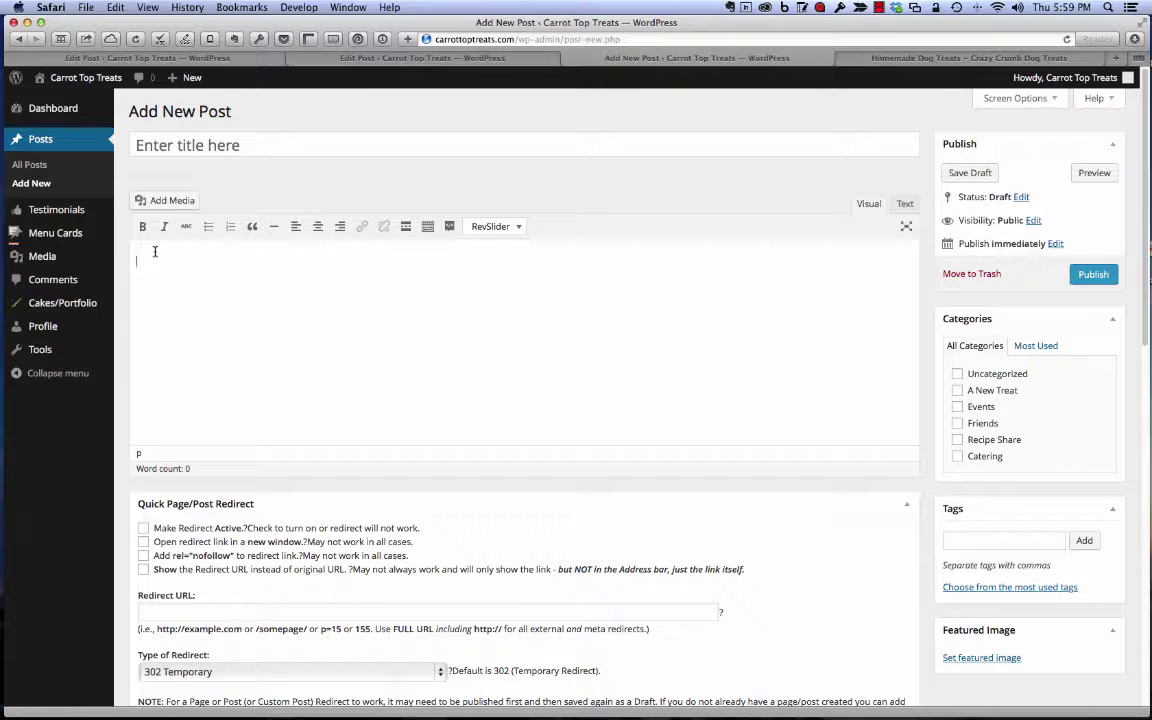
key(super+v)
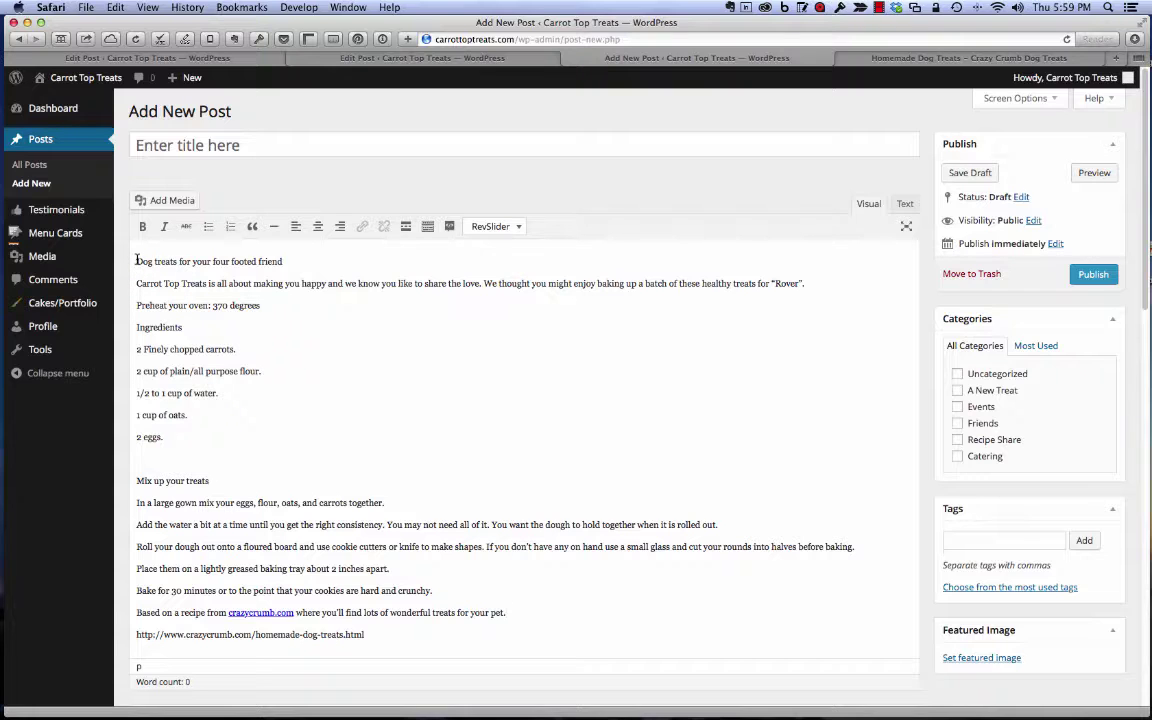
Move 'Dog treats for your four footed friend' from the first body line into the title.
drag(137, 260, 287, 261)
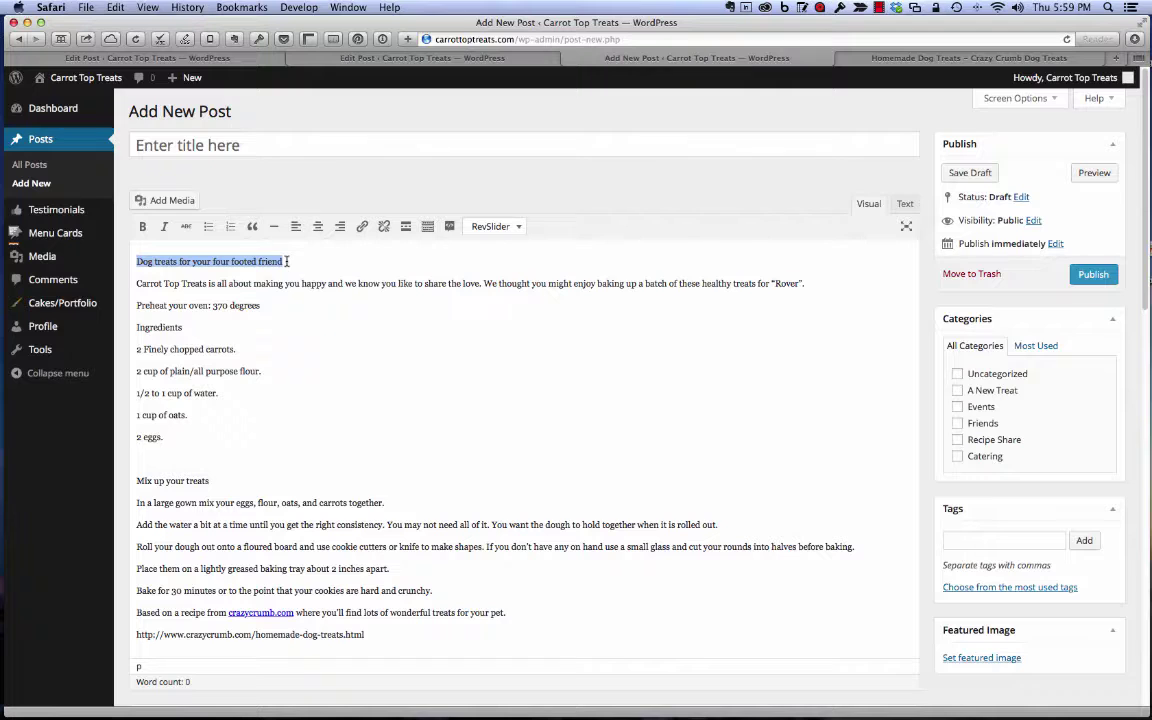
key(BackSpace)
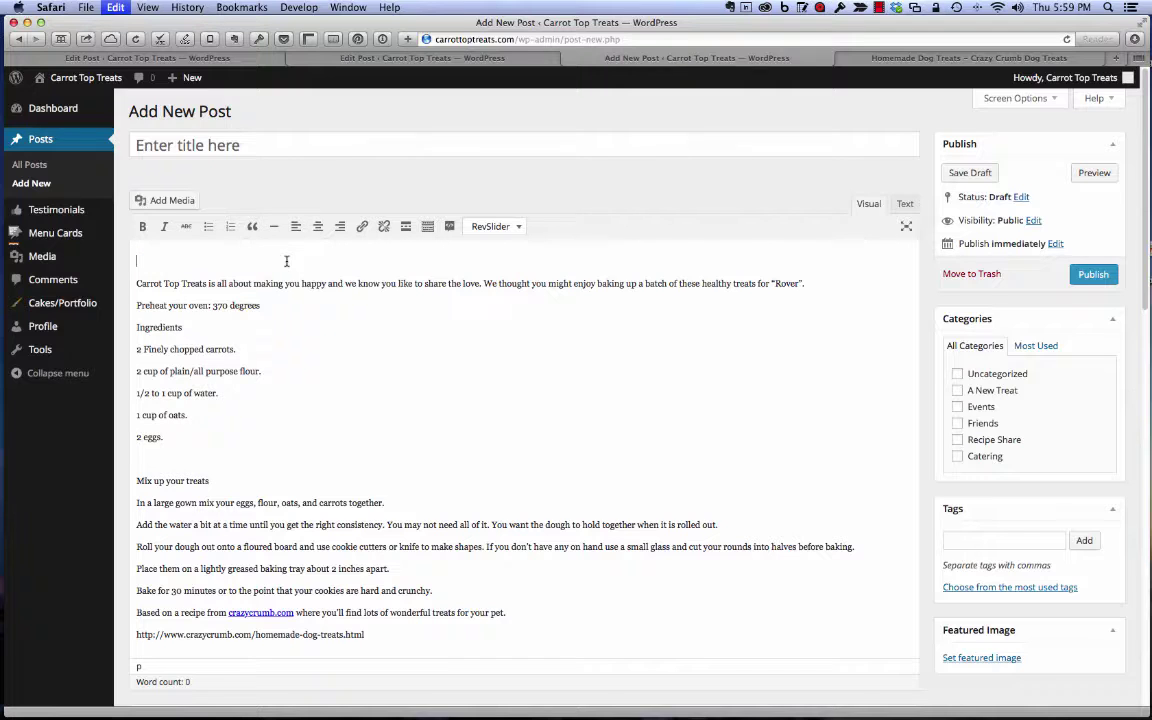
click(137, 284)
key(BackSpace)
click(168, 142)
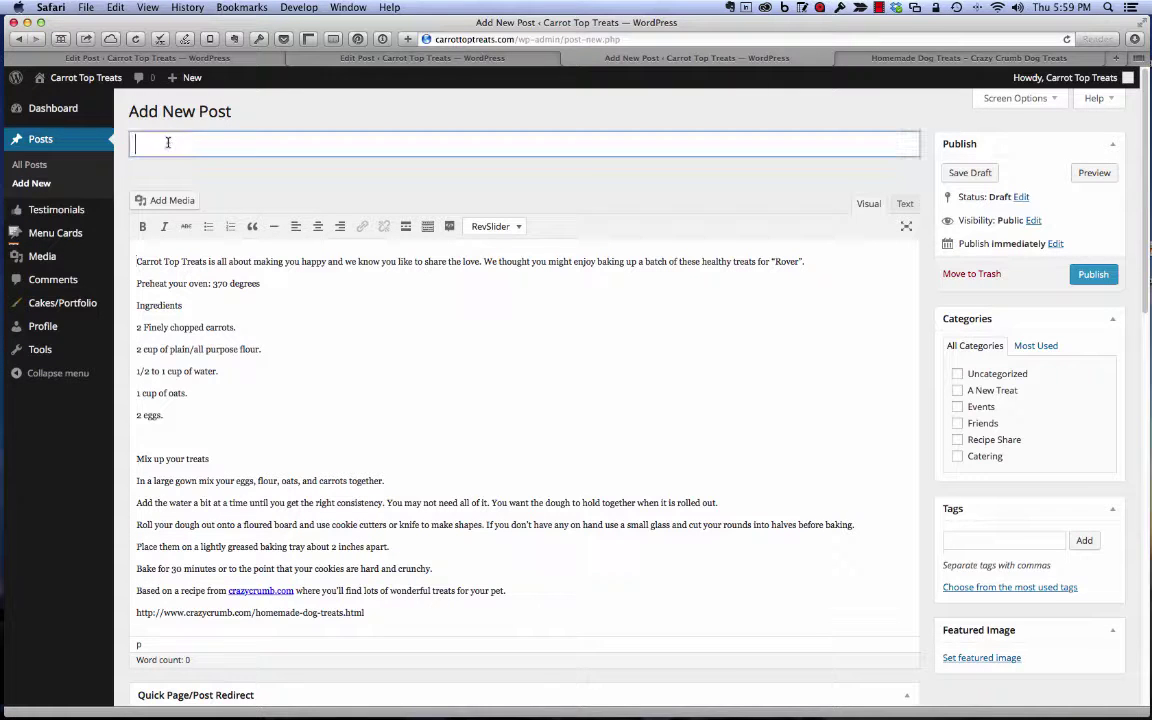
key(super+v)
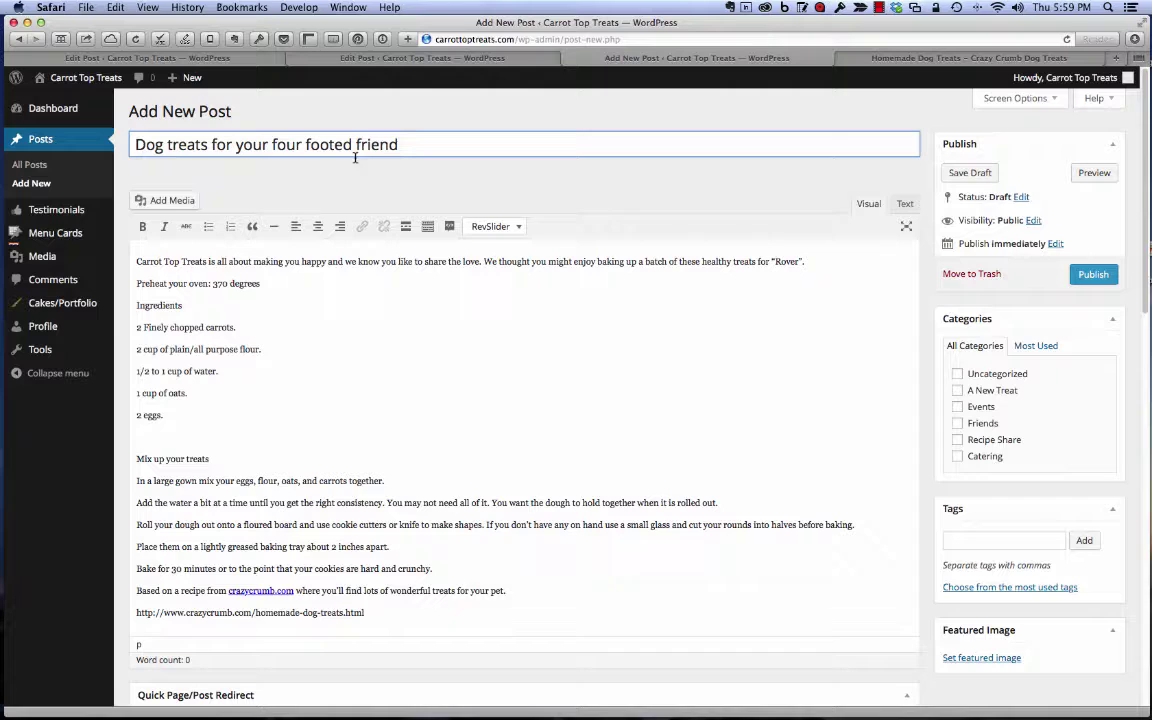
Rejoin and re-break the 'Add the water' paragraph to tidy the body spacing.
click(137, 258)
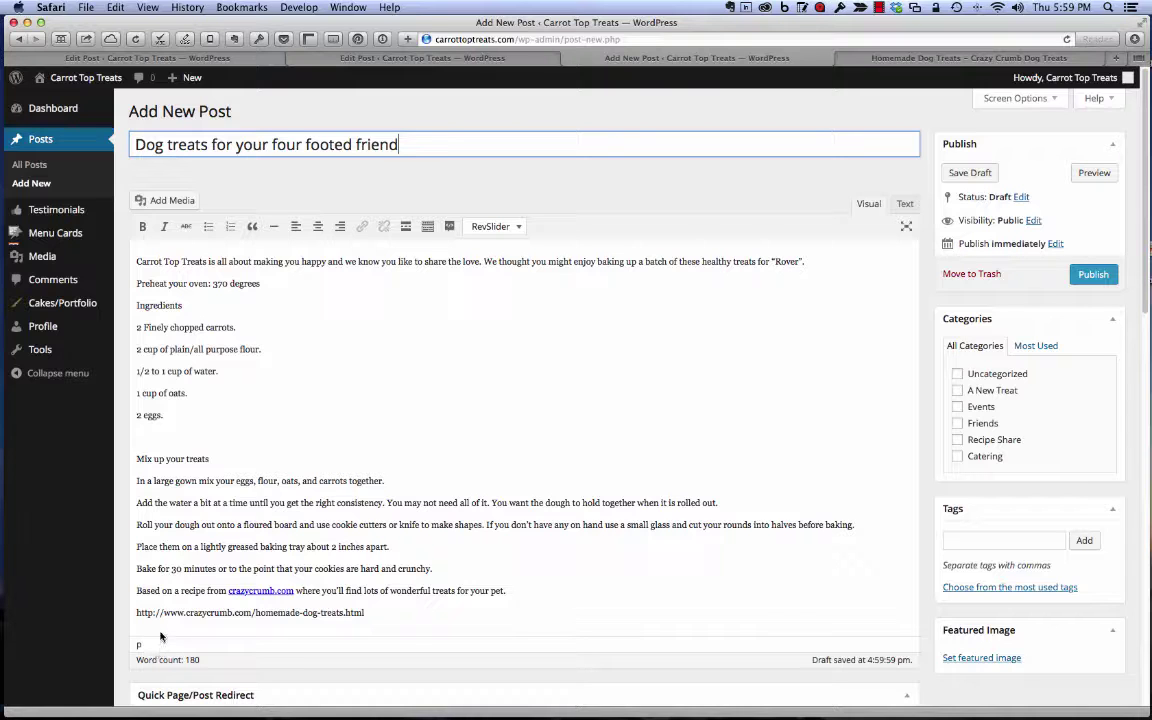
click(138, 503)
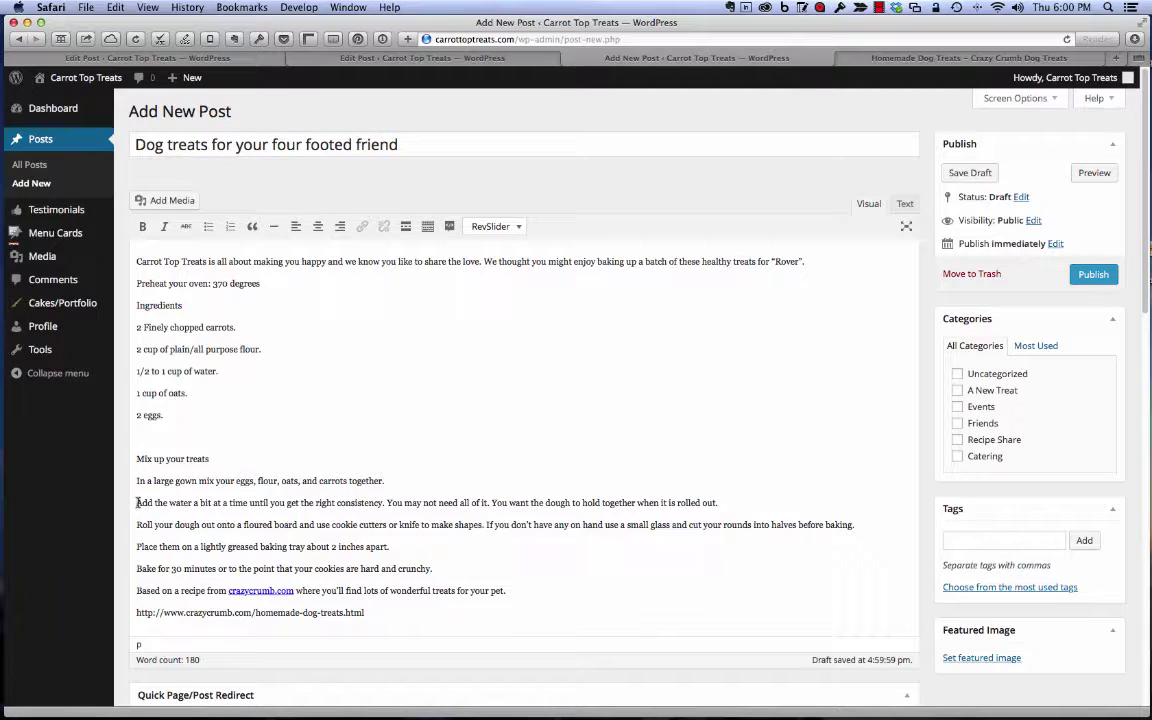
key(BackSpace)
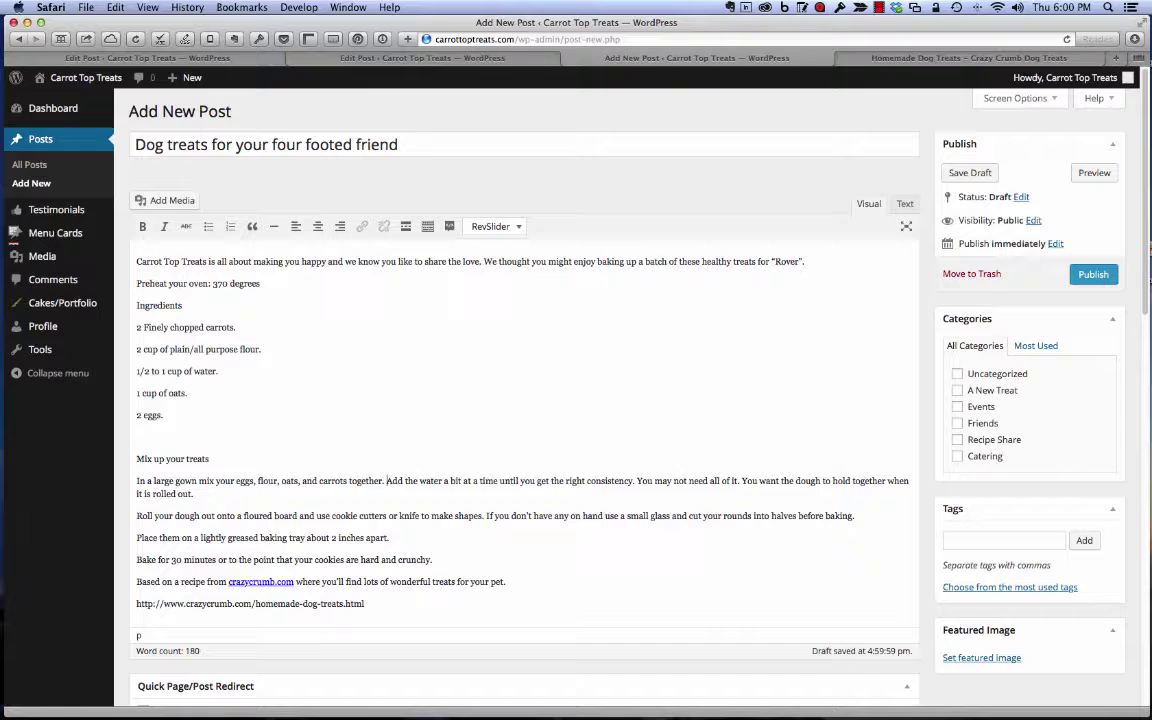
key(Return)
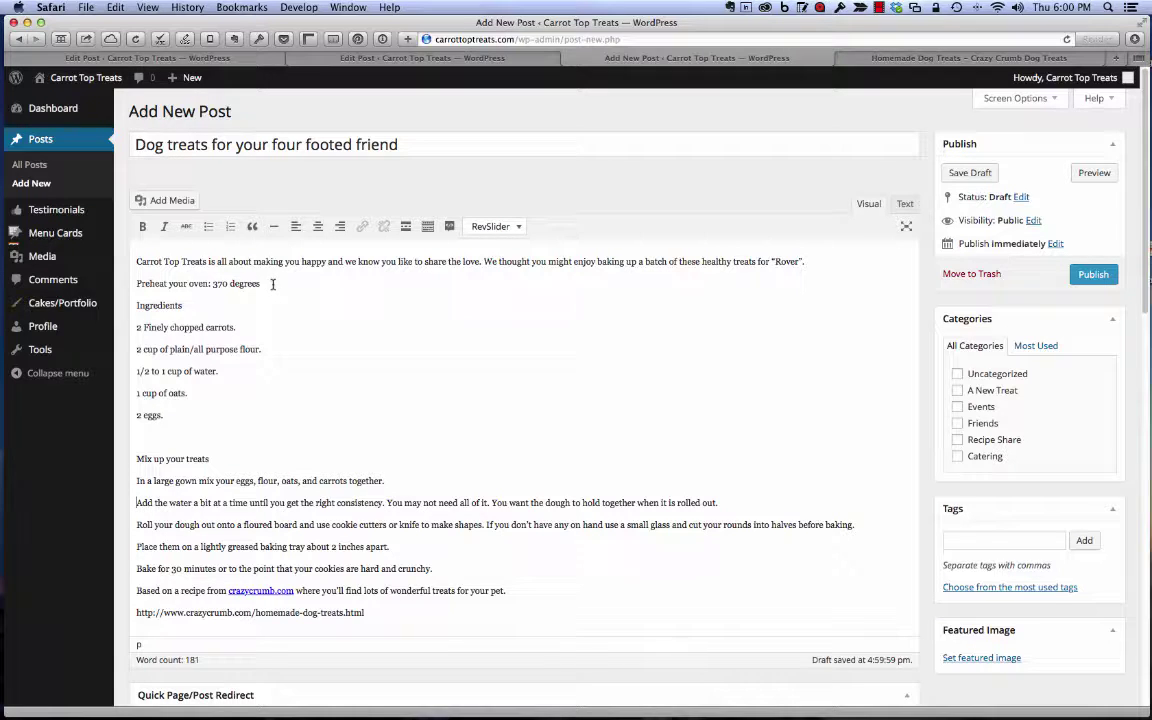
Italicise the Preheat your oven line and bold the Ingredients and Mix up your treats headings.
drag(272, 285, 132, 283)
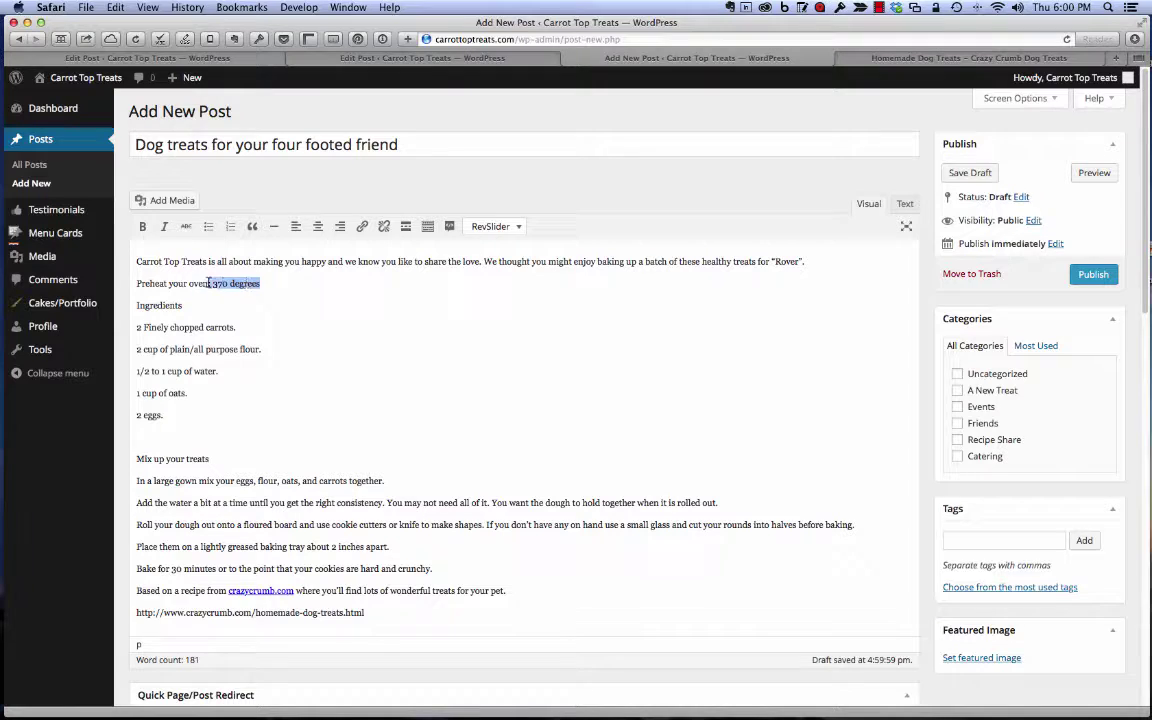
click(161, 227)
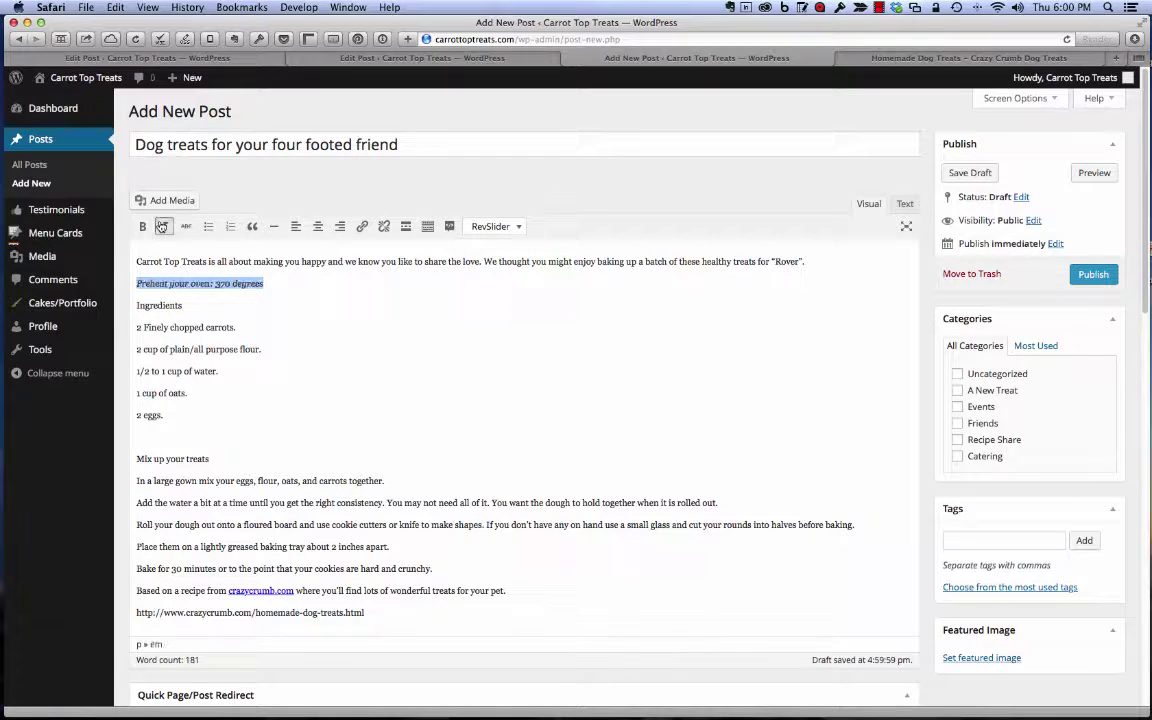
click(140, 305)
drag(137, 305, 185, 305)
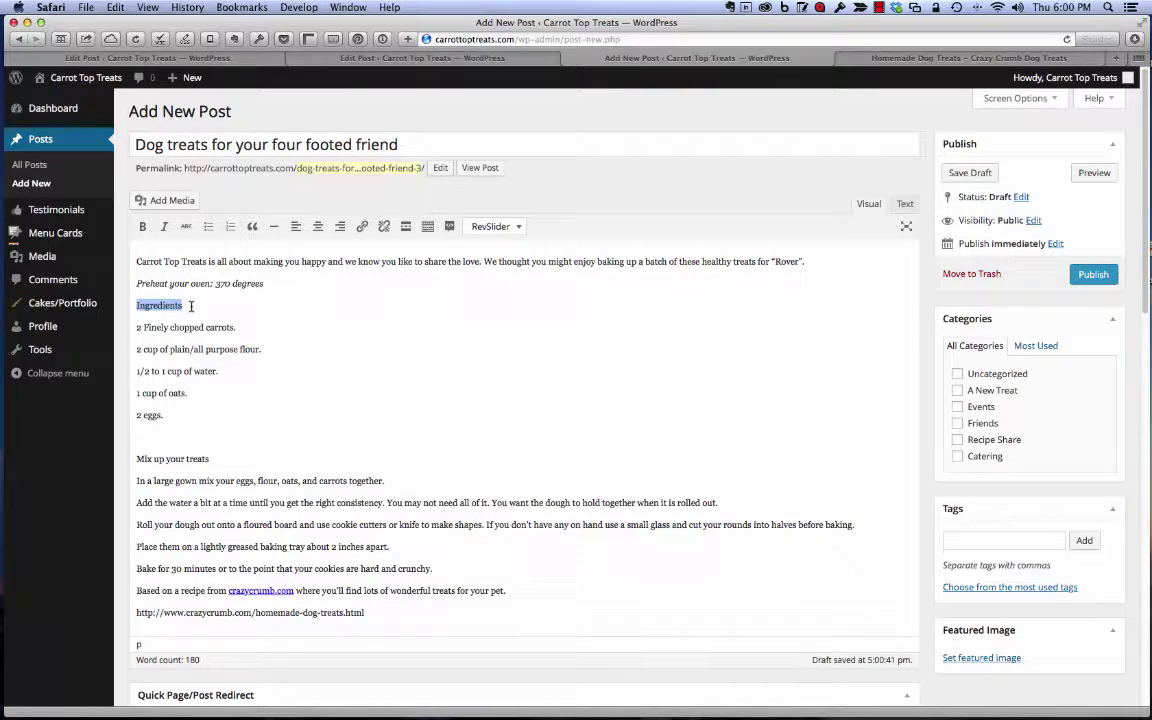
click(142, 226)
drag(137, 459, 209, 459)
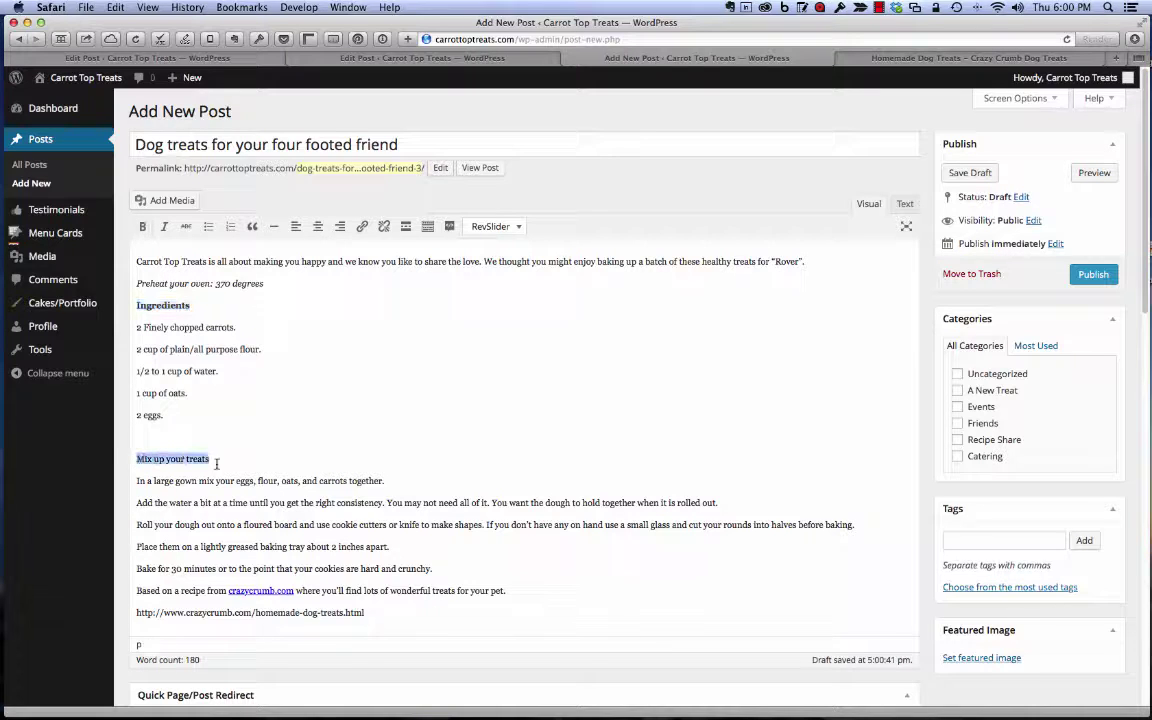
click(144, 227)
Bullet the carrots, flour, oats and 2 eggs ingredients and delete their trailing periods.
drag(136, 327, 162, 415)
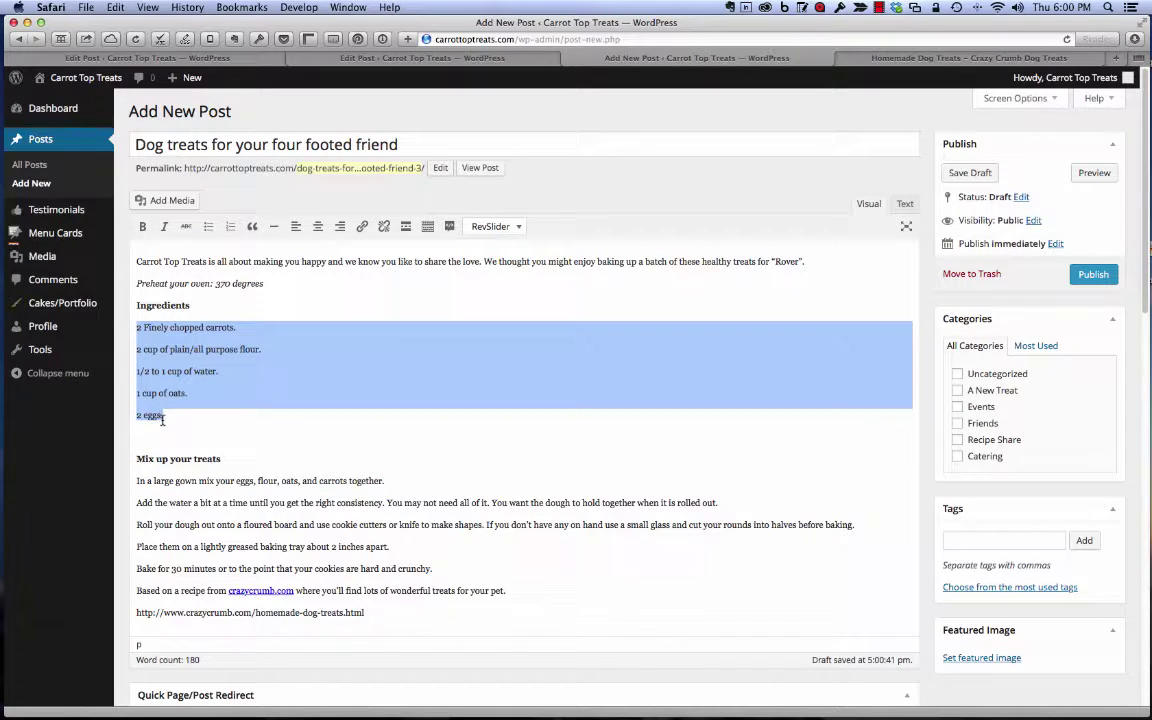
drag(162, 420, 166, 425)
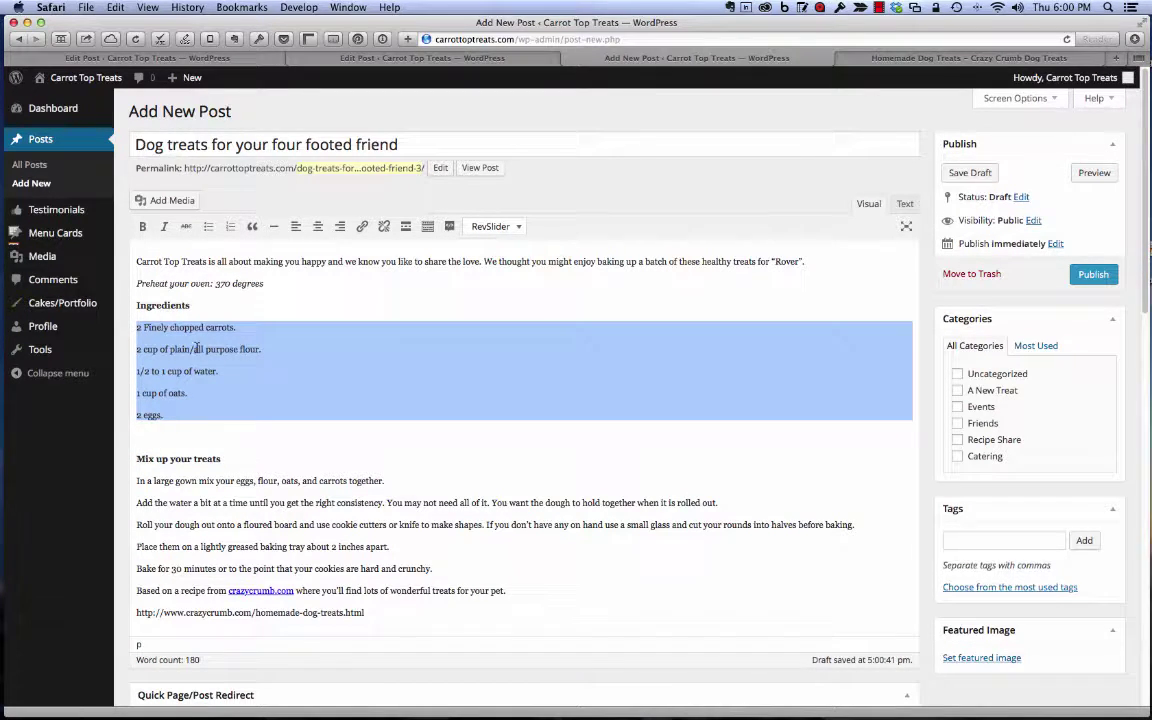
click(208, 226)
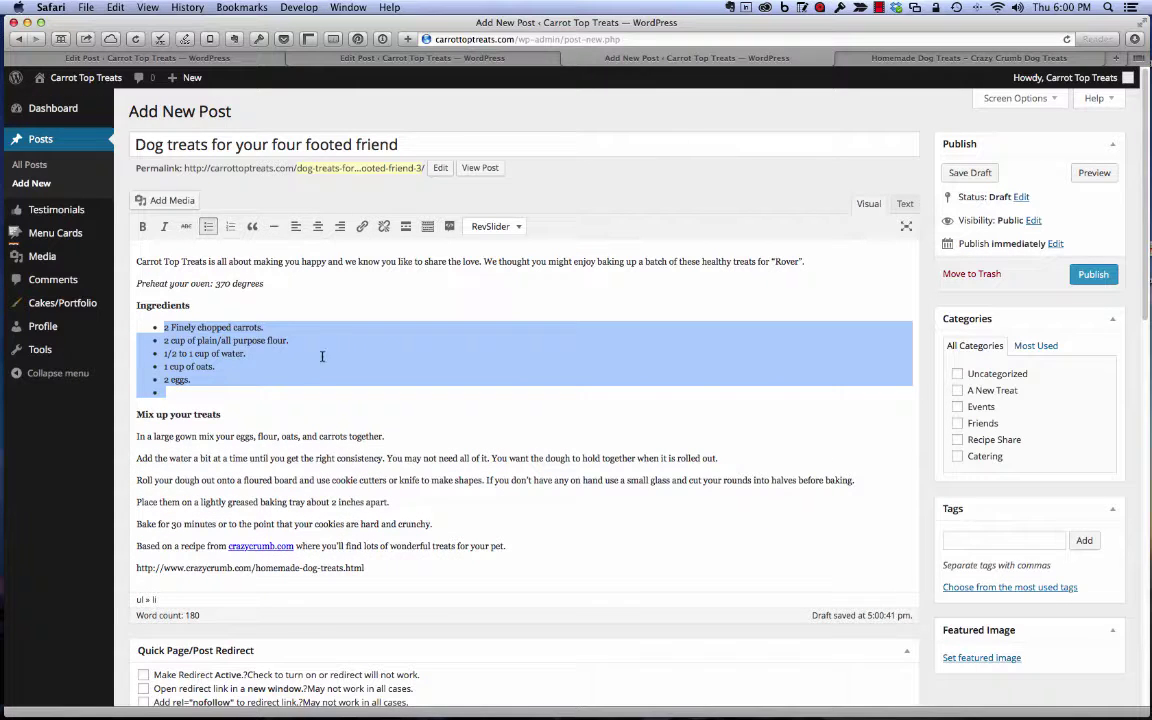
click(277, 332)
key(BackSpace)
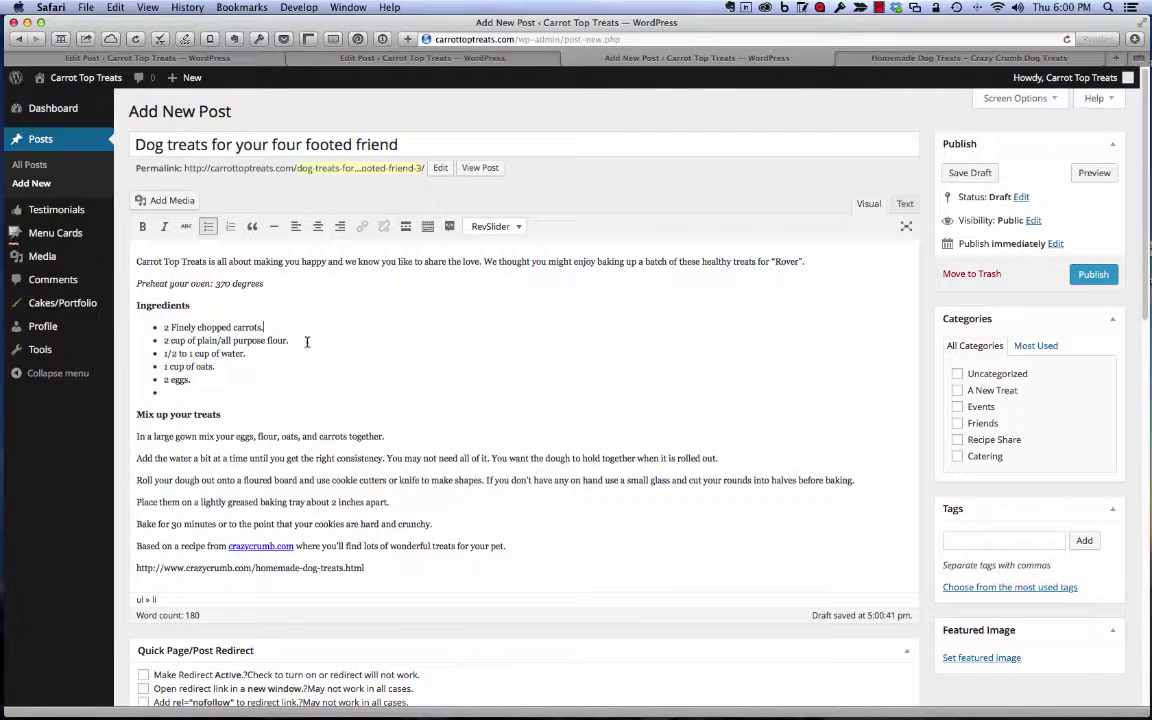
click(290, 340)
key(BackSpace)
click(216, 367)
key(BackSpace)
click(195, 380)
key(BackSpace)
key(BackSpace)
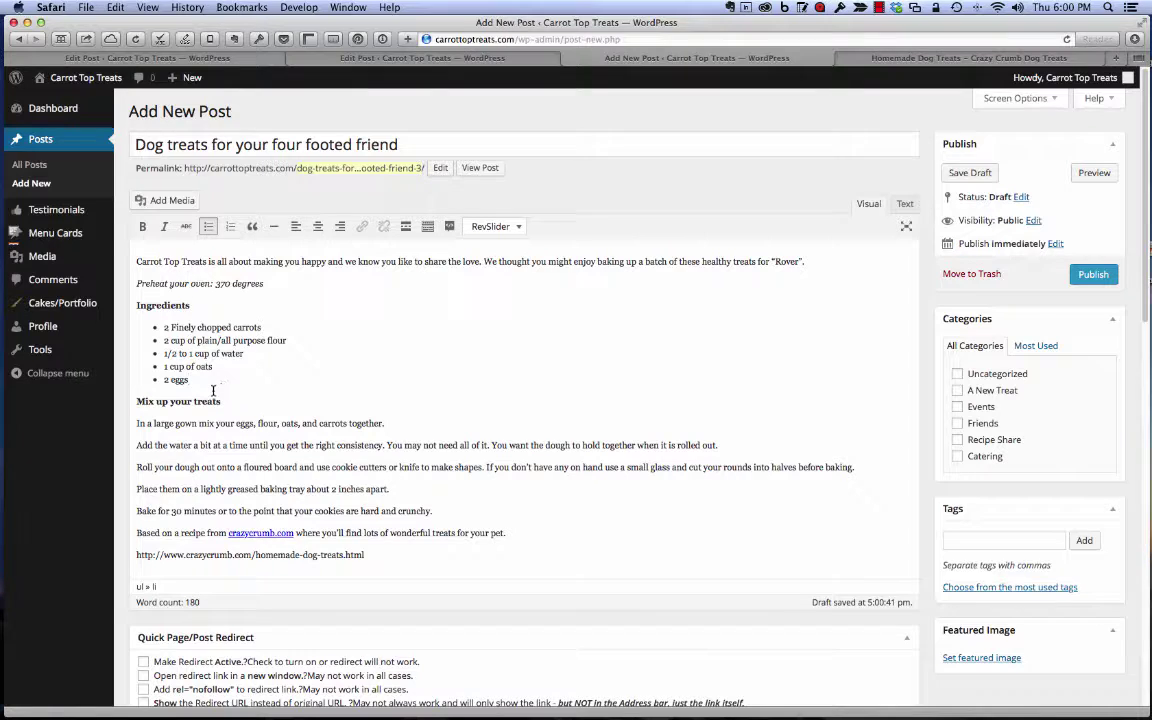
Add a blank line above the Mix up your treats heading.
click(137, 401)
key(Return)
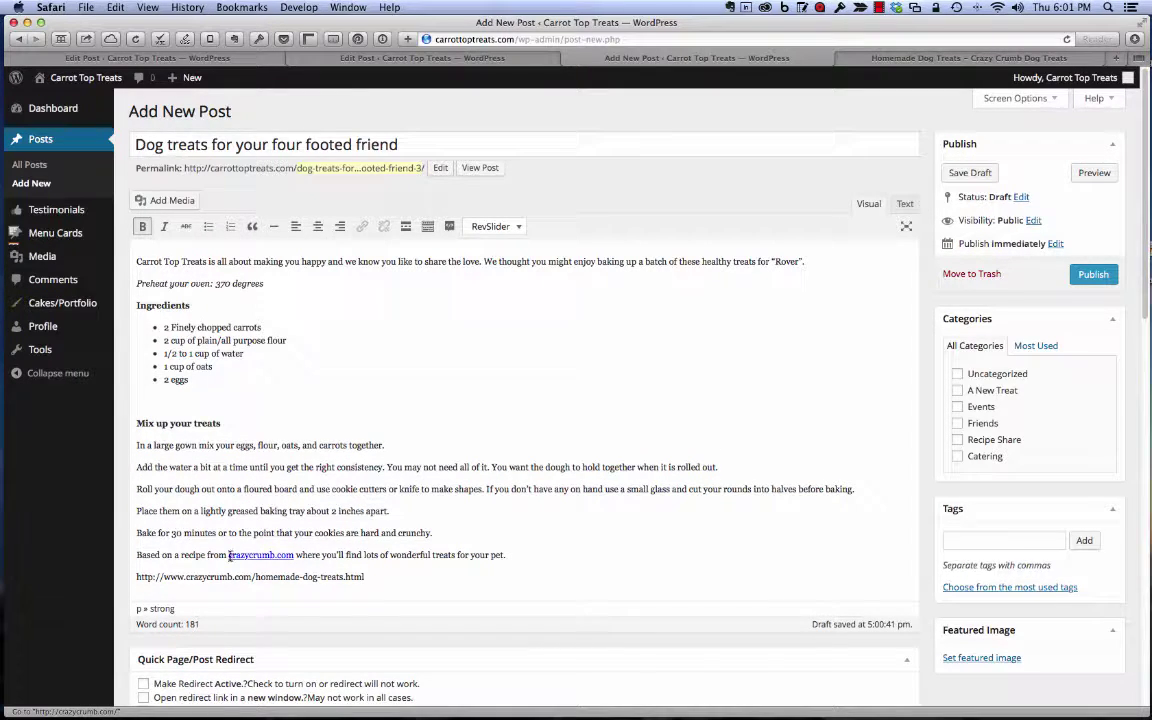
drag(229, 556, 291, 559)
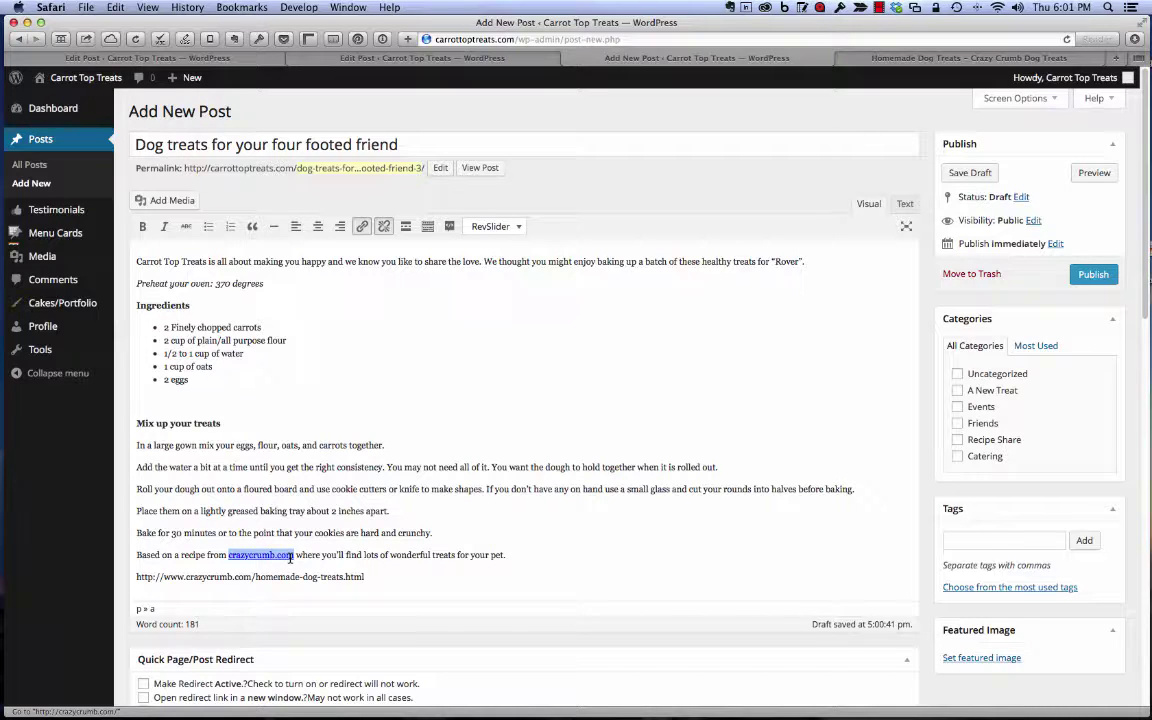
Unlink crazycrumb.com and delete the bare recipe URL line.
click(384, 226)
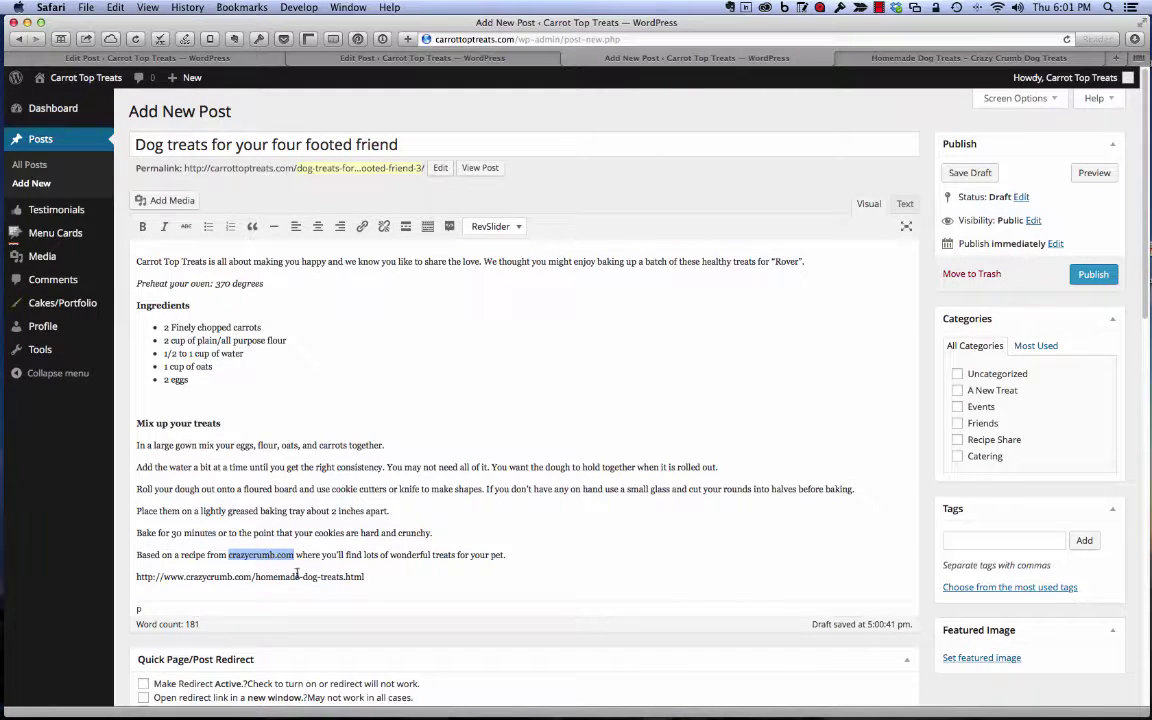
click(370, 580)
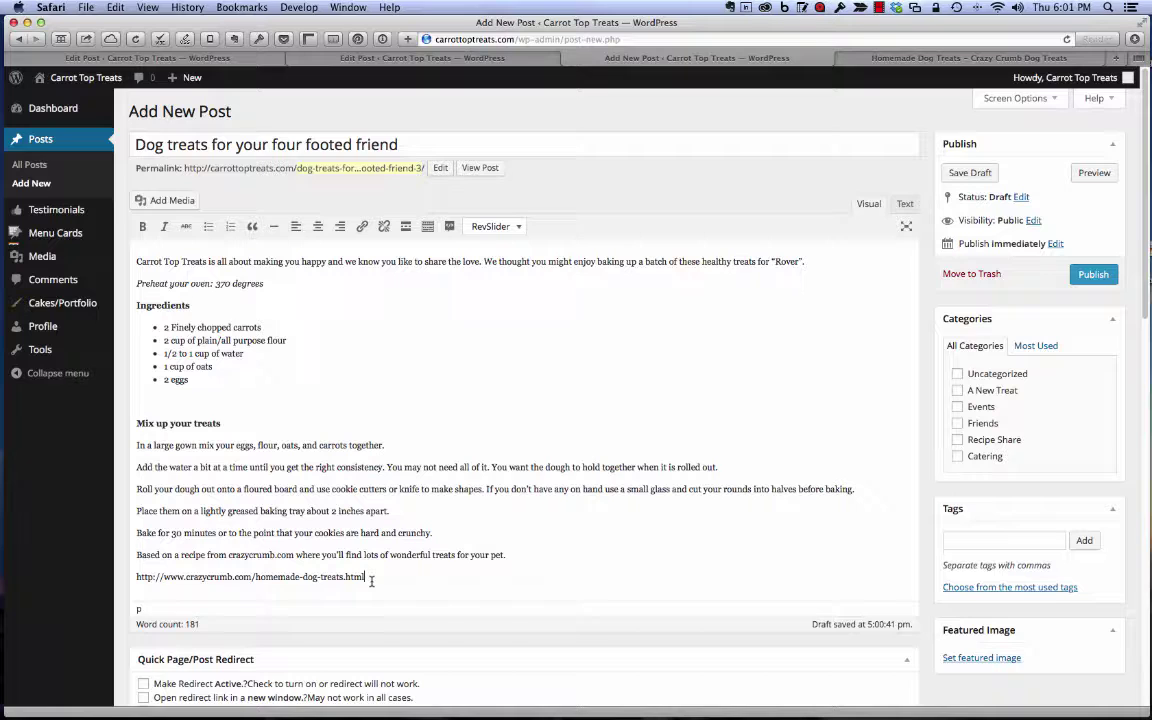
shift+click(126, 574)
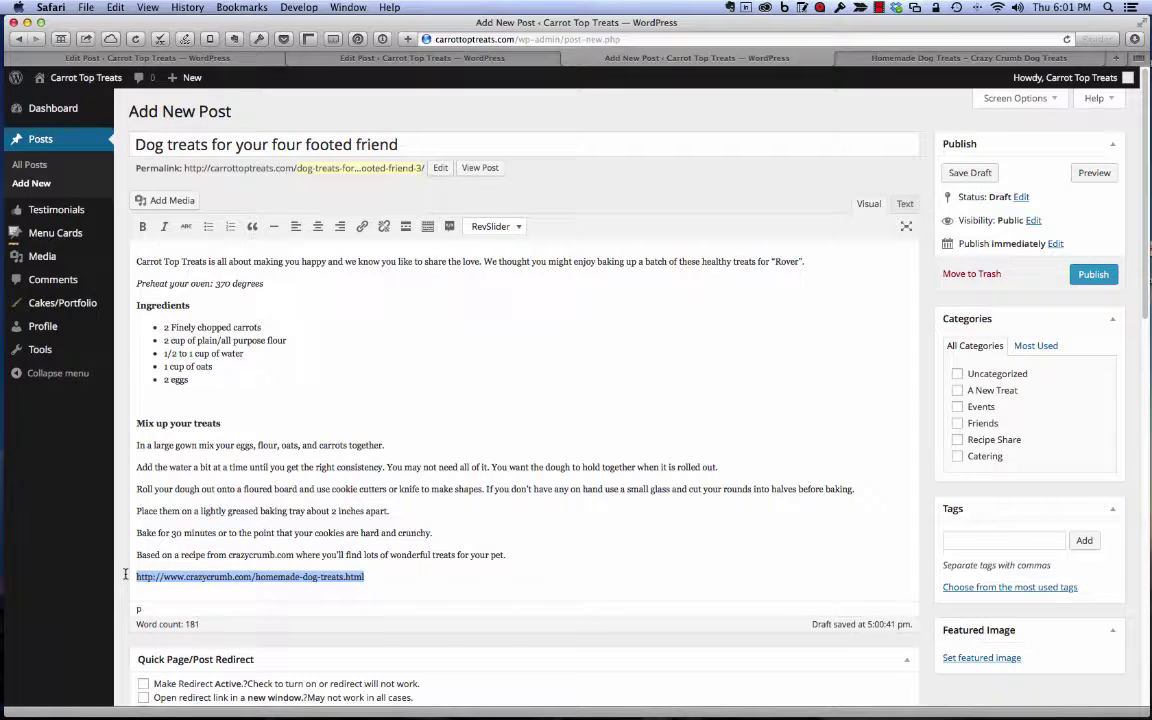
key(BackSpace)
key(BackSpace)
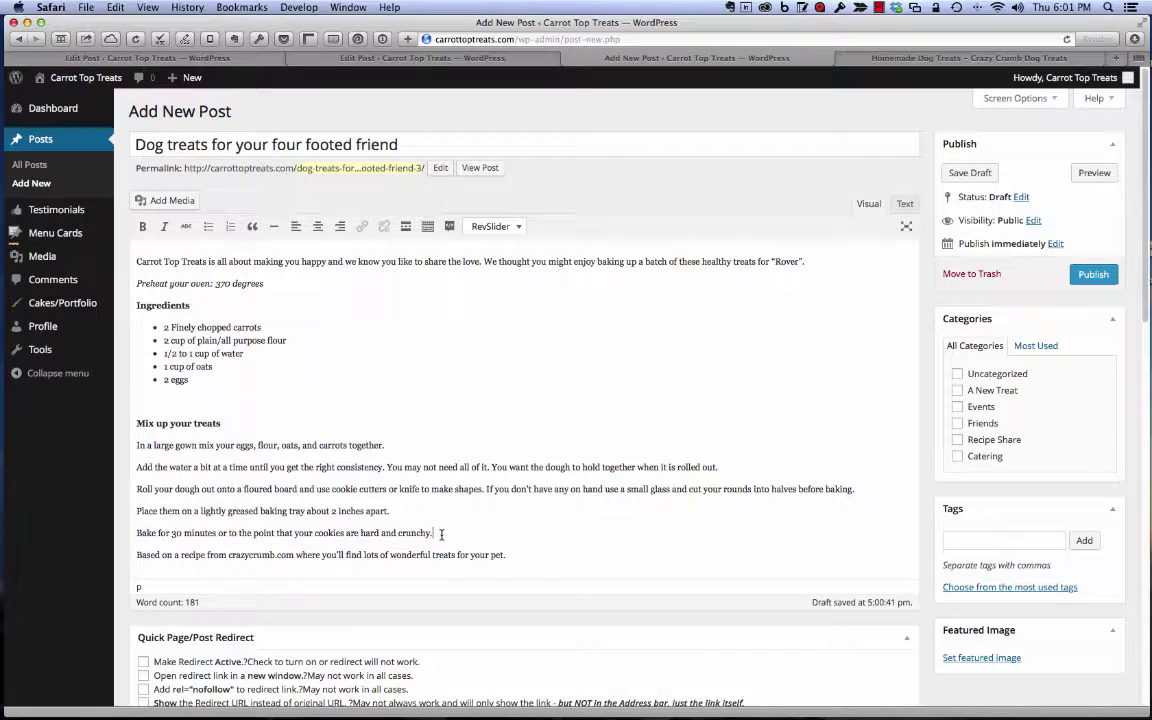
Add a blank line after the baking step and an asterisk before the 'Based on' credit line.
key(Return)
key(Return)
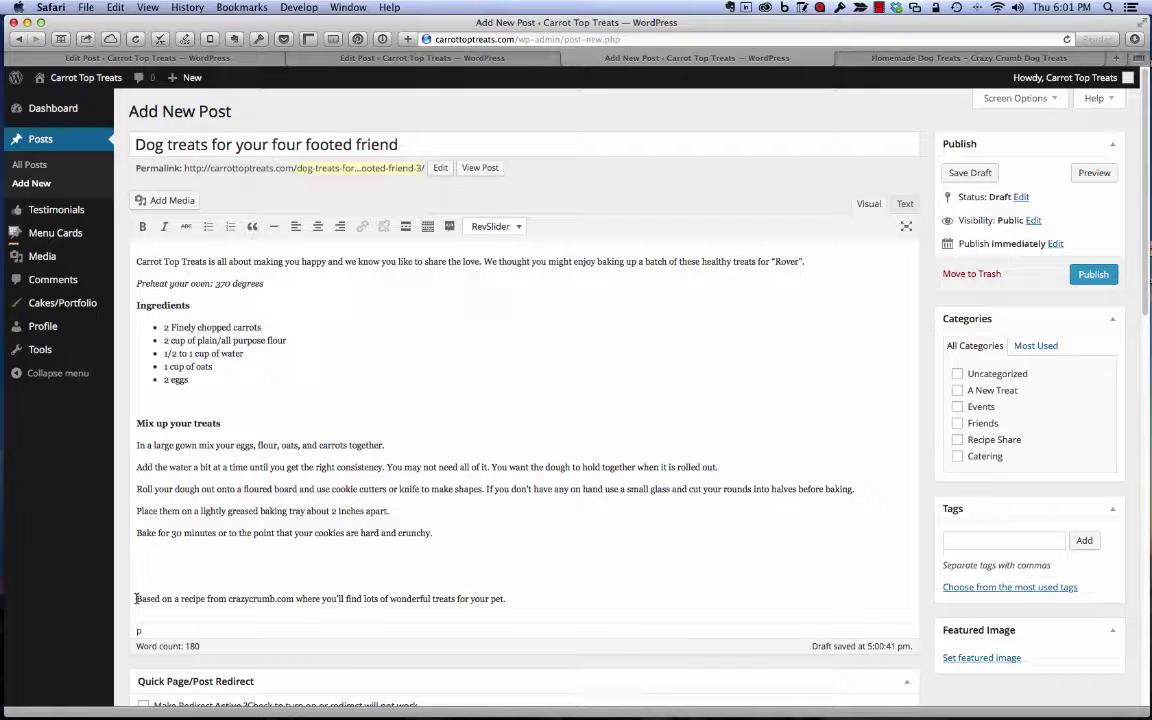
text(*)
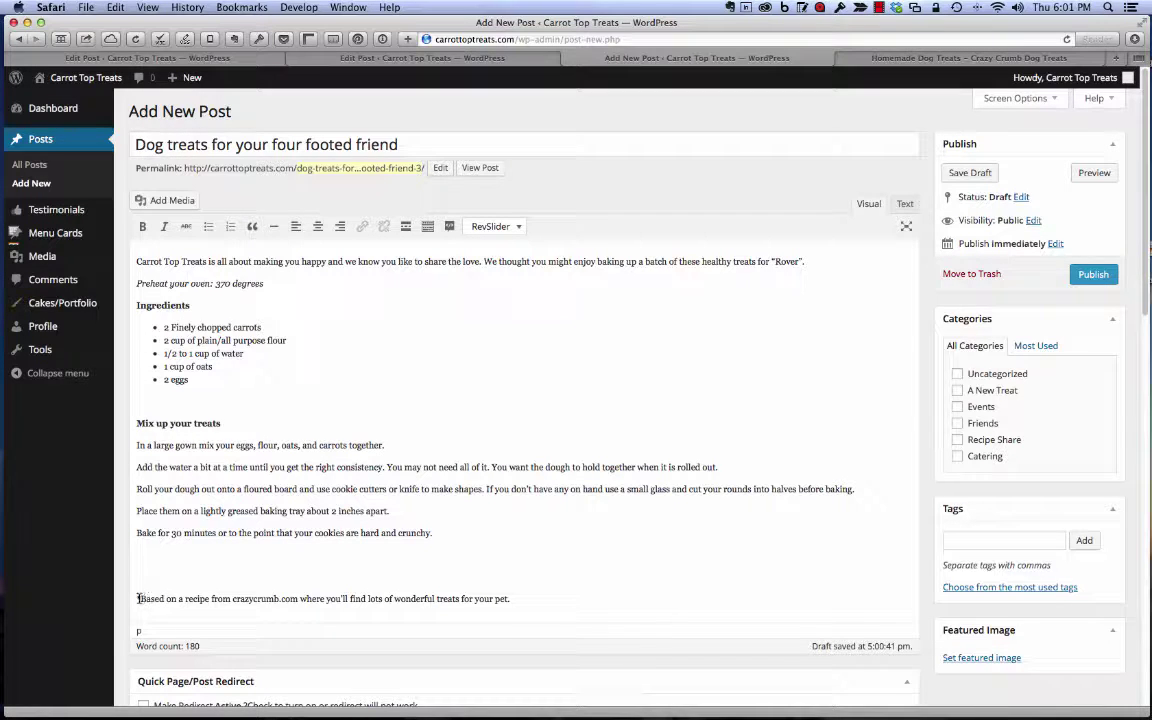
drag(137, 598, 142, 598)
drag(541, 591, 532, 598)
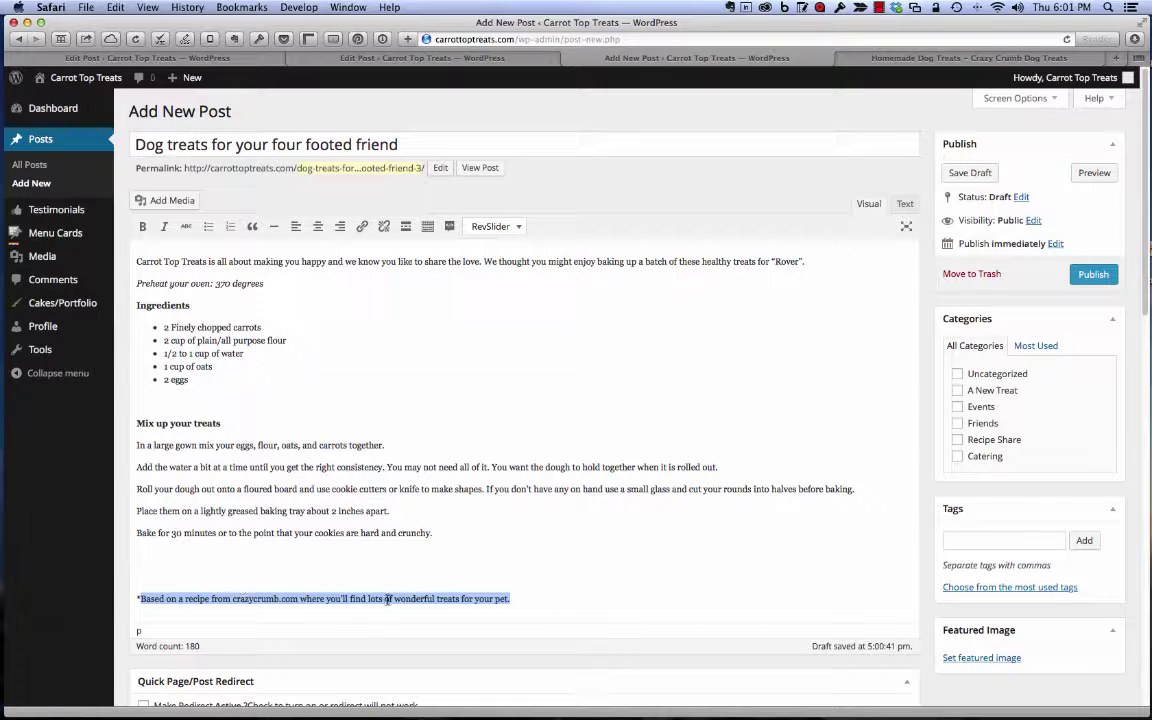
Link the 'crazycrumb.com … wonderful treats' phrase to the recipe URL, titled 'Organic treats for your dog'.
click(311, 601)
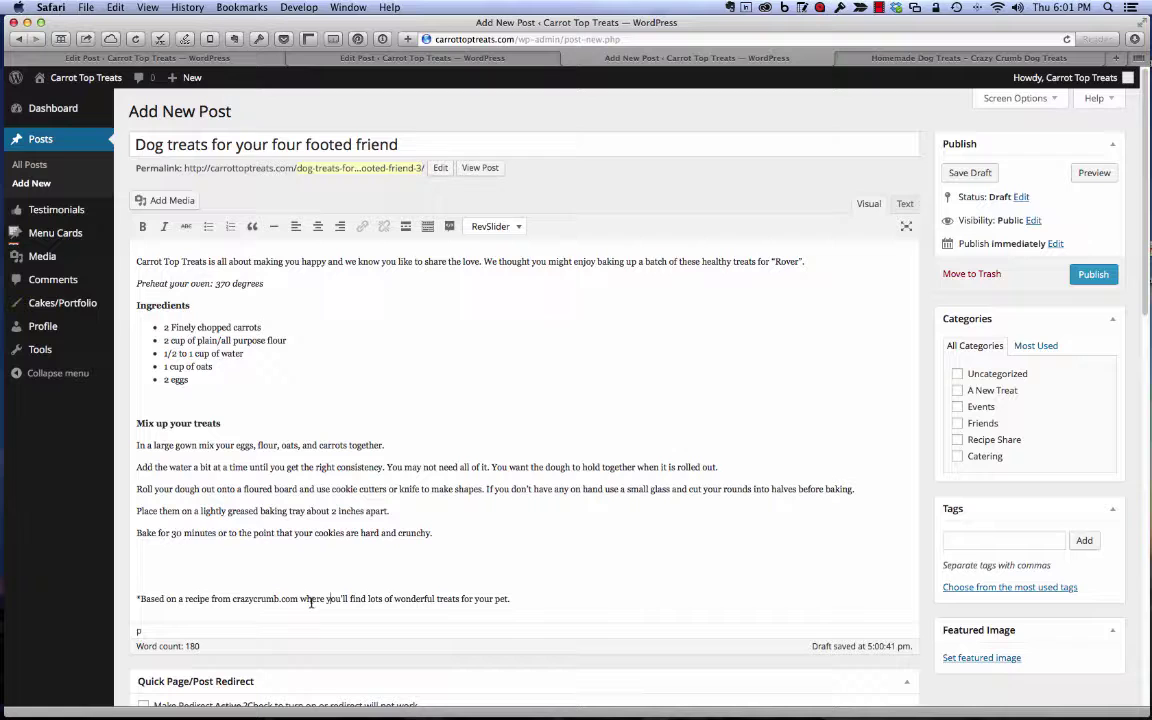
drag(232, 599, 346, 599)
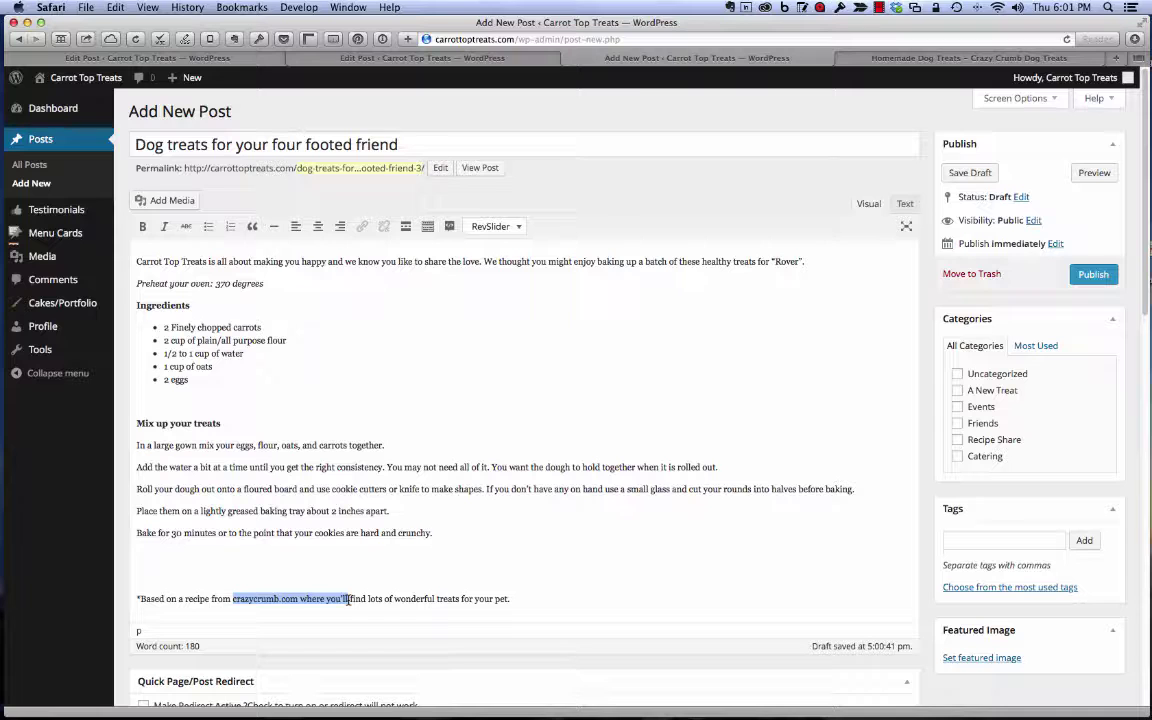
drag(348, 599, 461, 599)
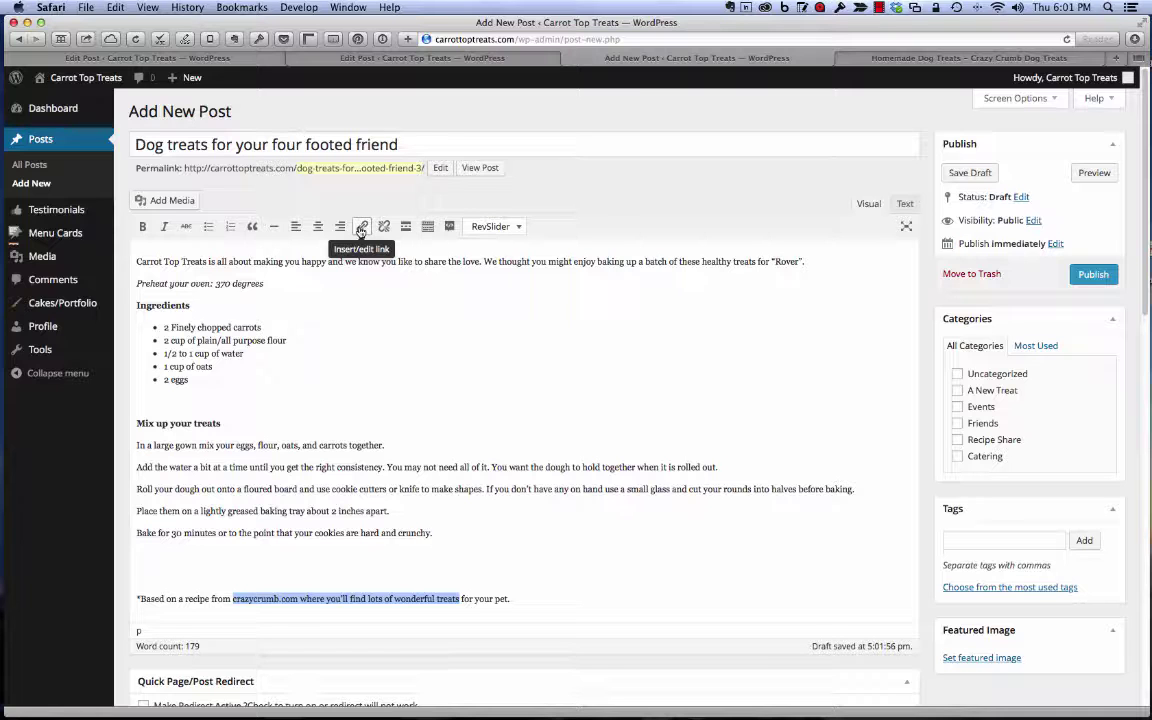
click(362, 227)
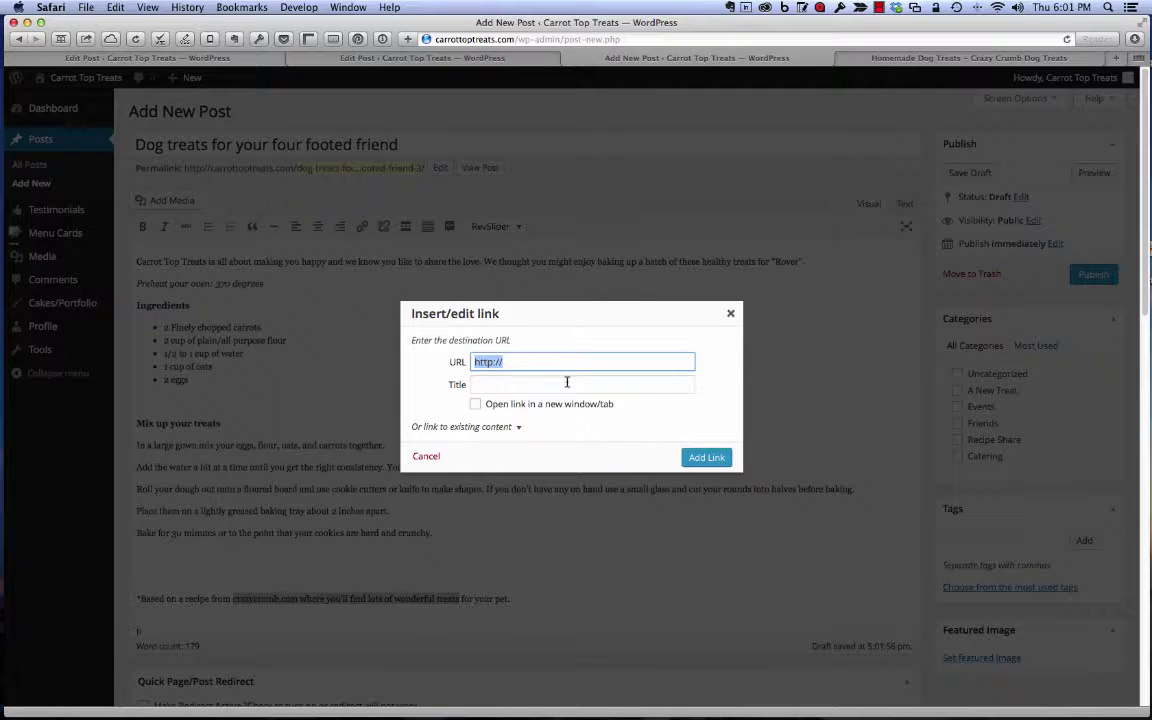
click(536, 361)
drag(536, 361, 432, 347)
key(super+v)
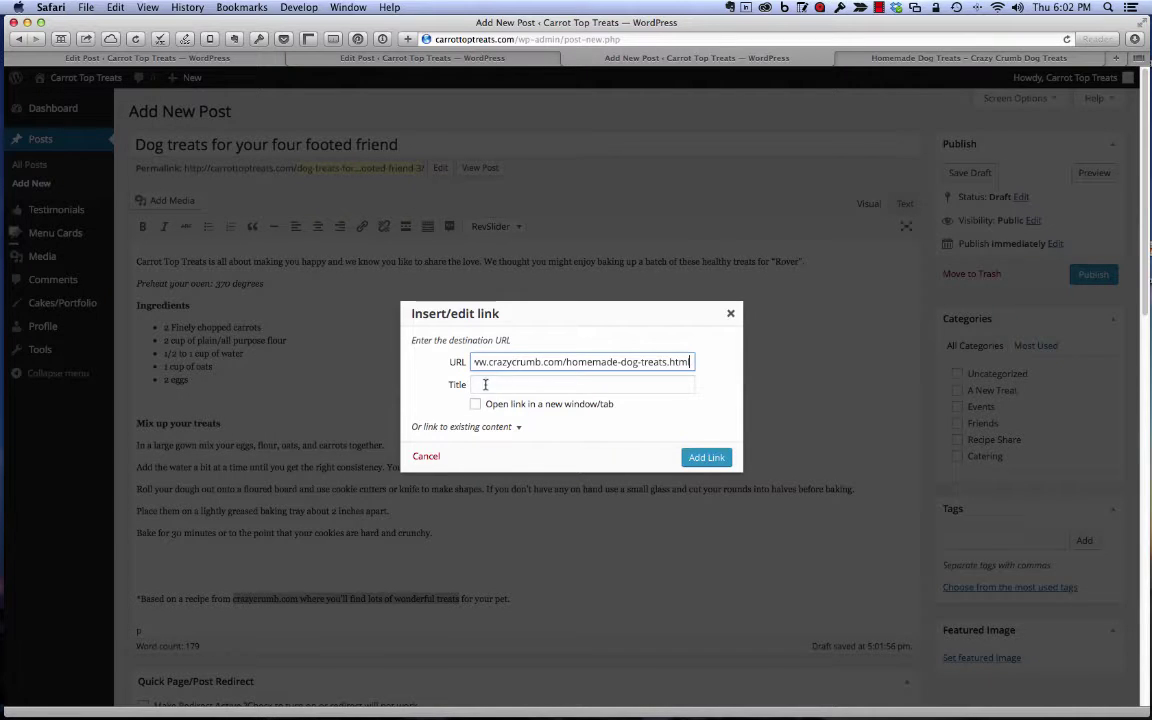
click(490, 384)
text(Organic Treats for y)
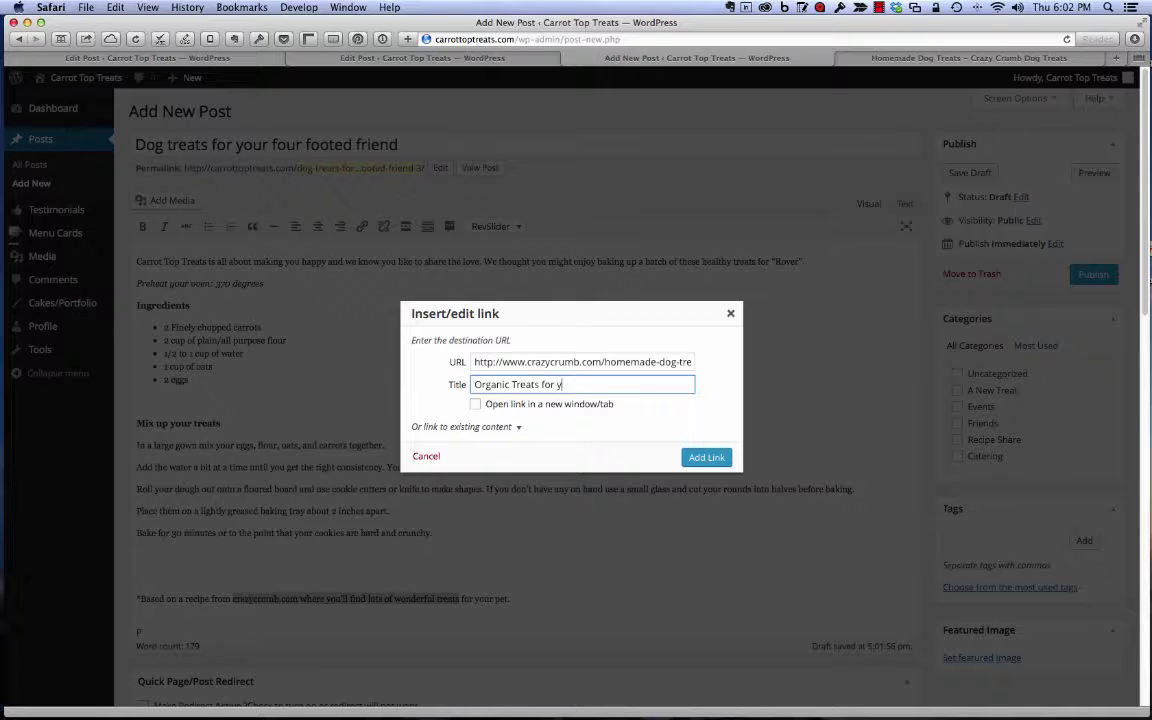
text(our)
key(BackSpace)
text(t)
click(706, 458)
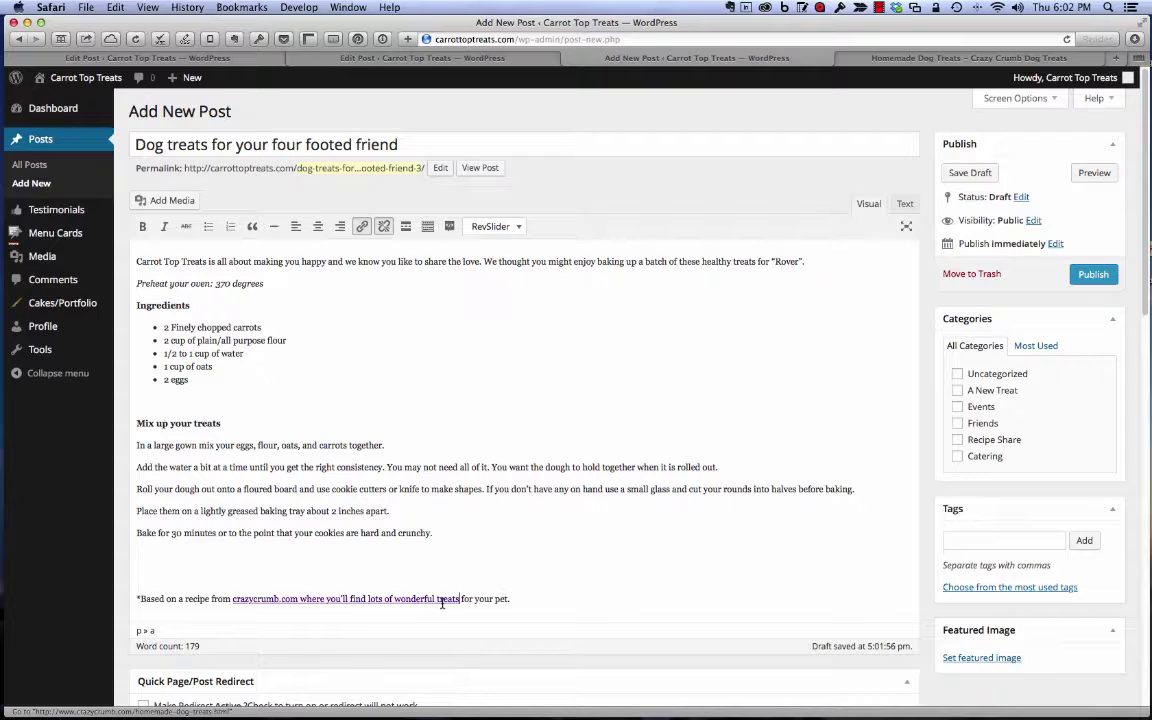
mouse_move(412, 599)
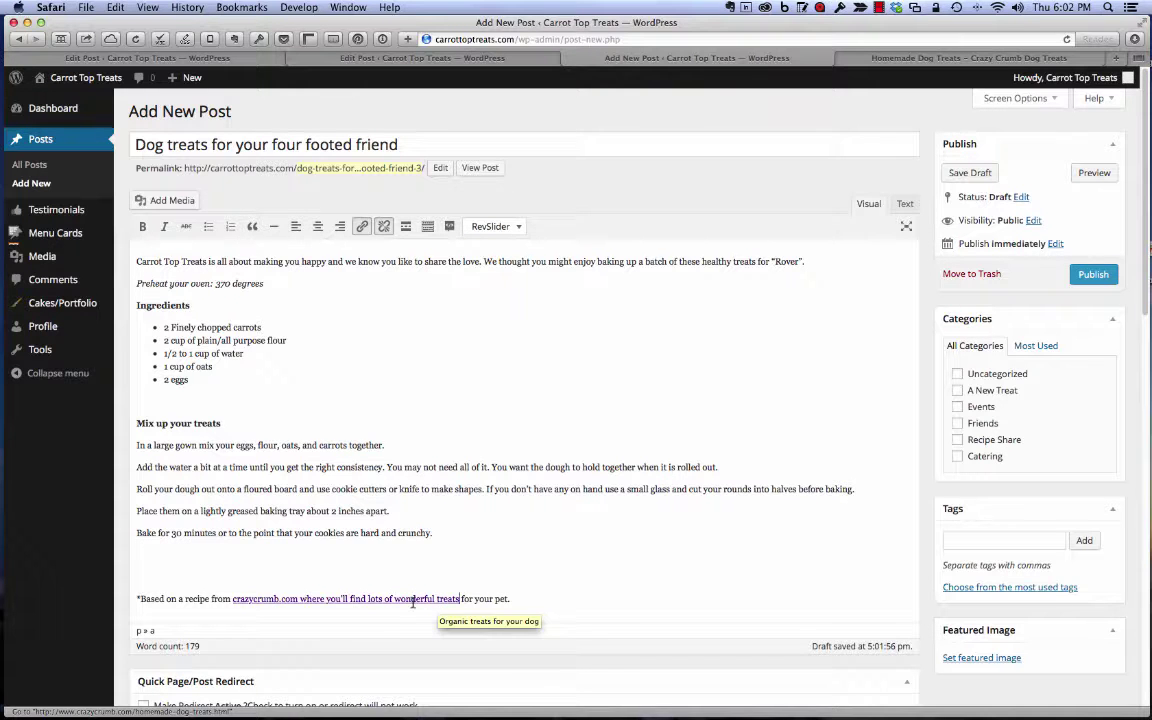
drag(412, 600, 427, 600)
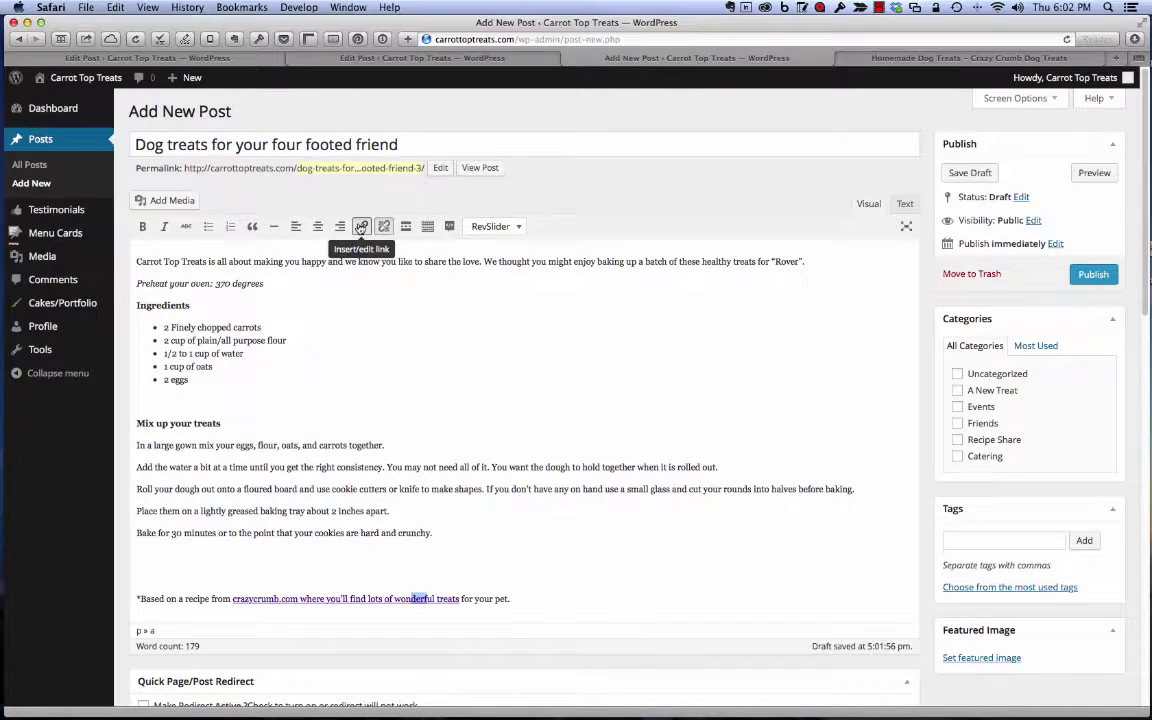
click(361, 226)
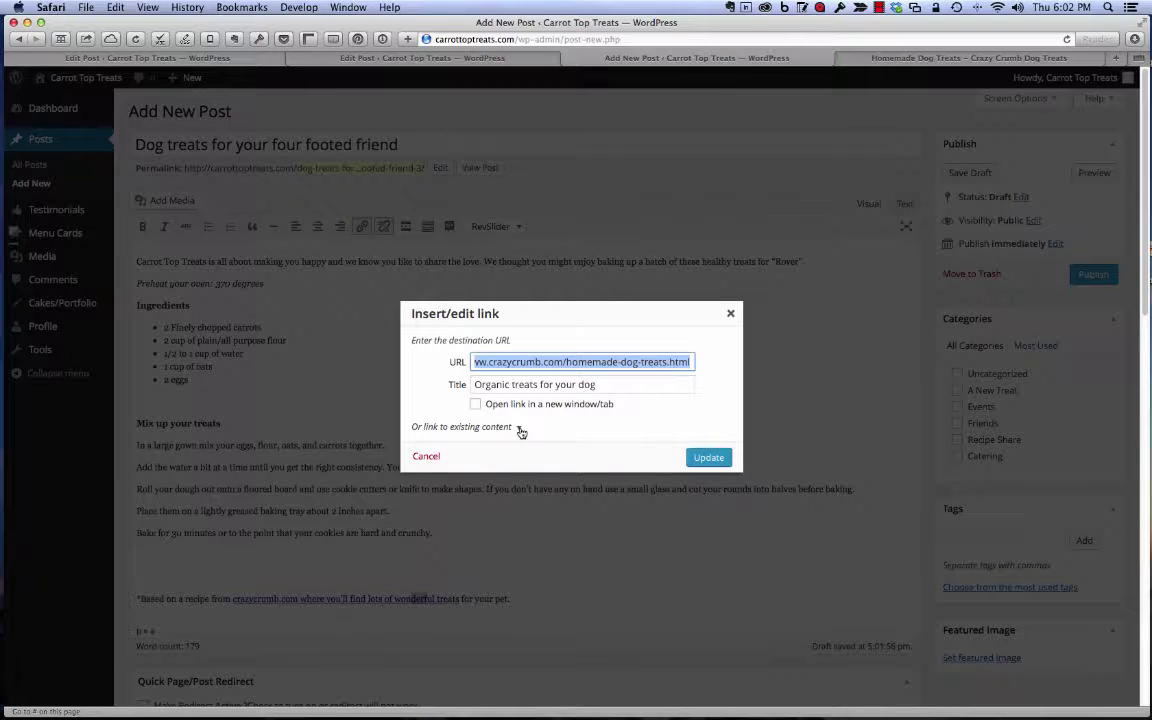
click(520, 428)
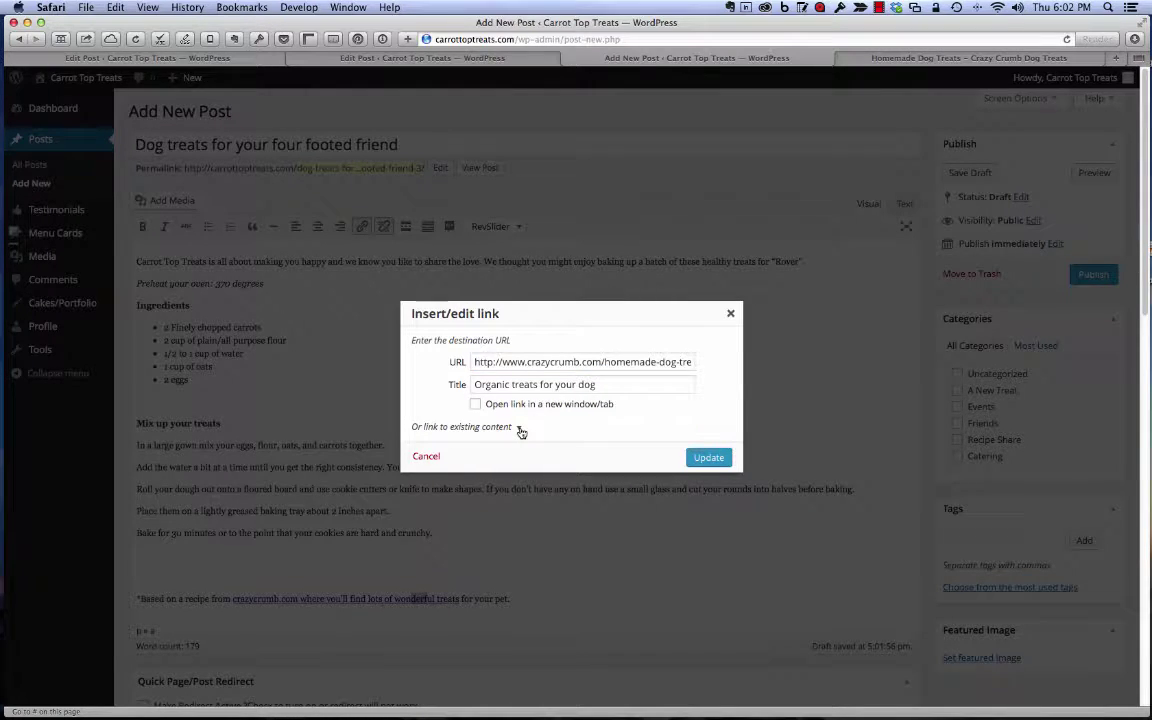
click(520, 428)
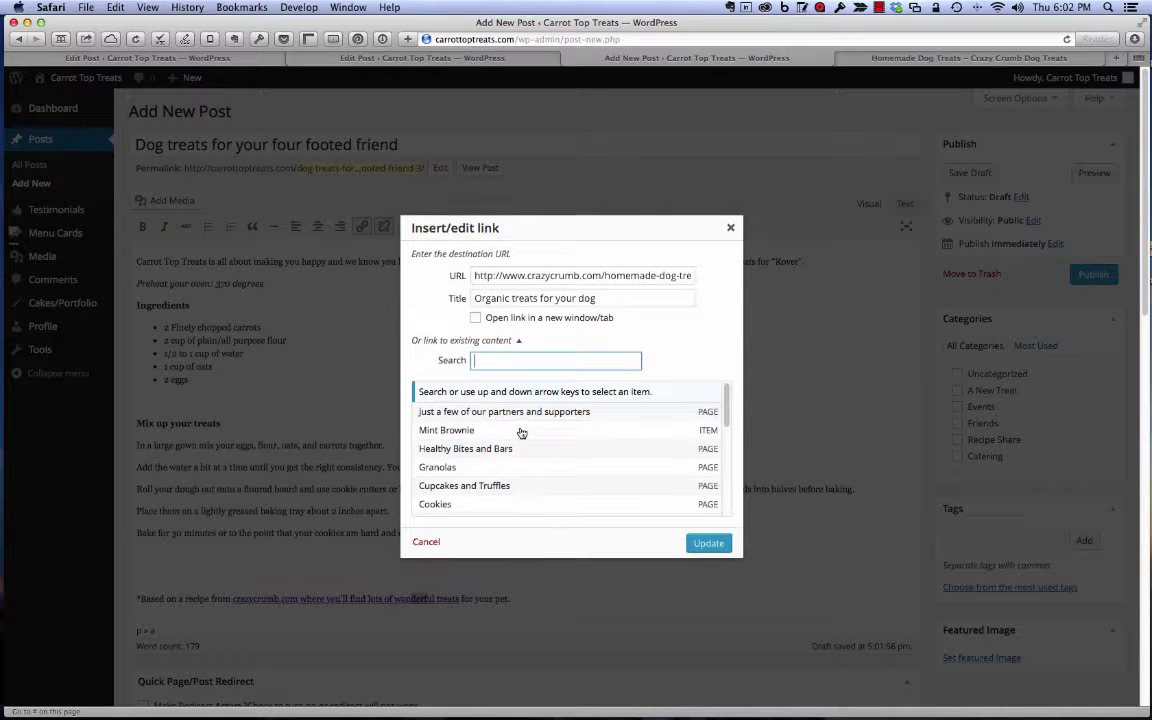
drag(729, 405, 729, 468)
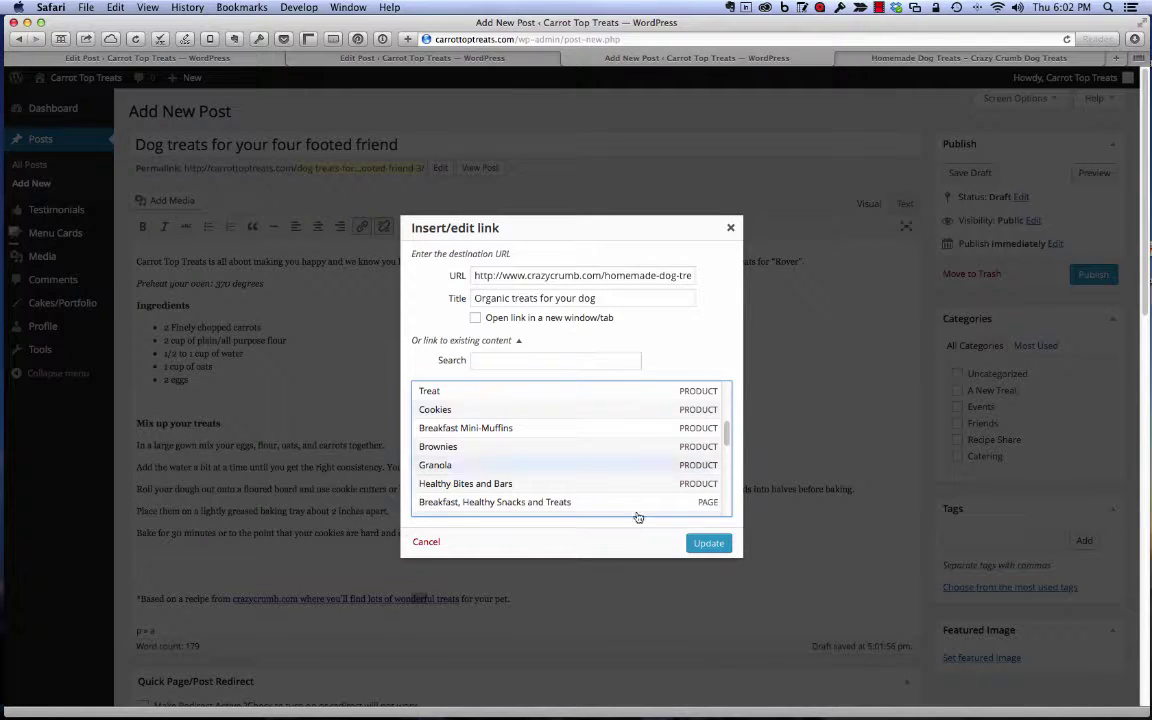
click(731, 230)
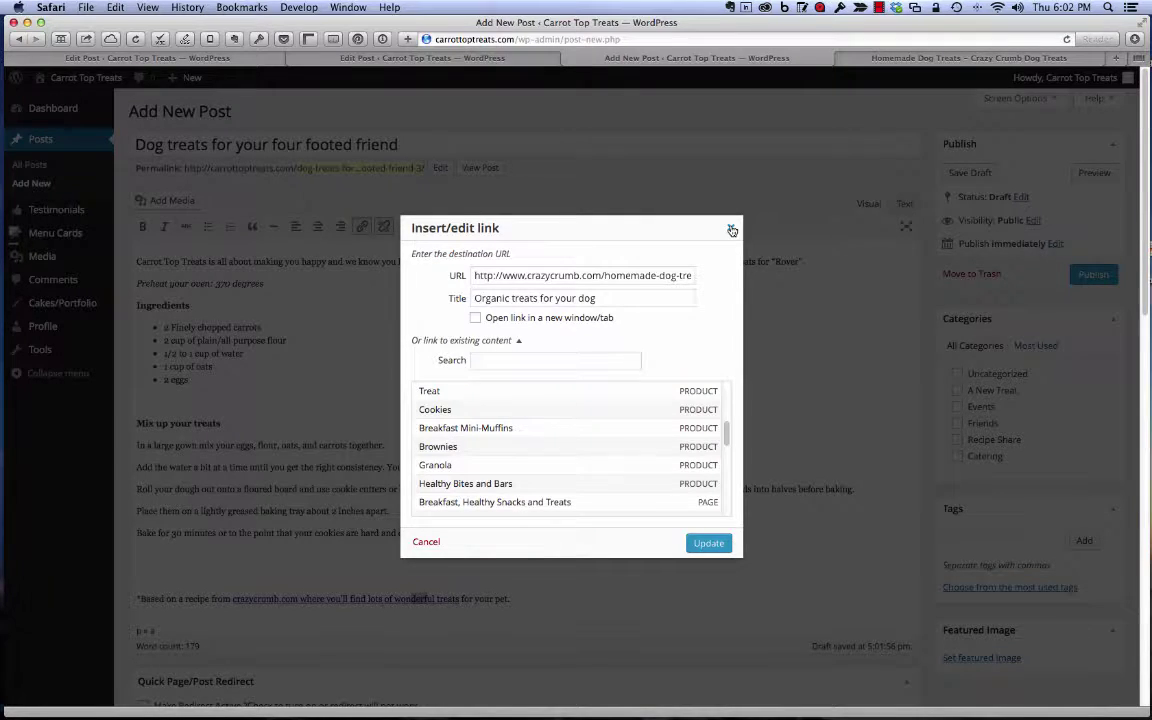
click(731, 230)
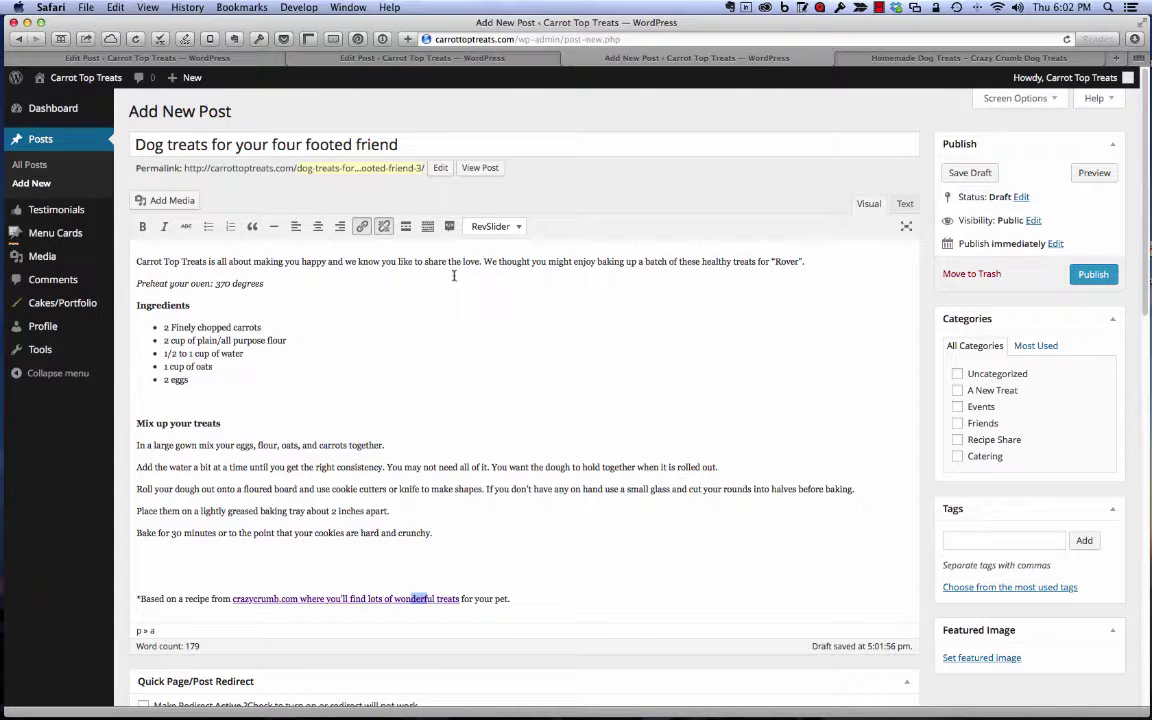
Save the 'Dog treats for your four footed friend' post as a draft.
click(972, 173)
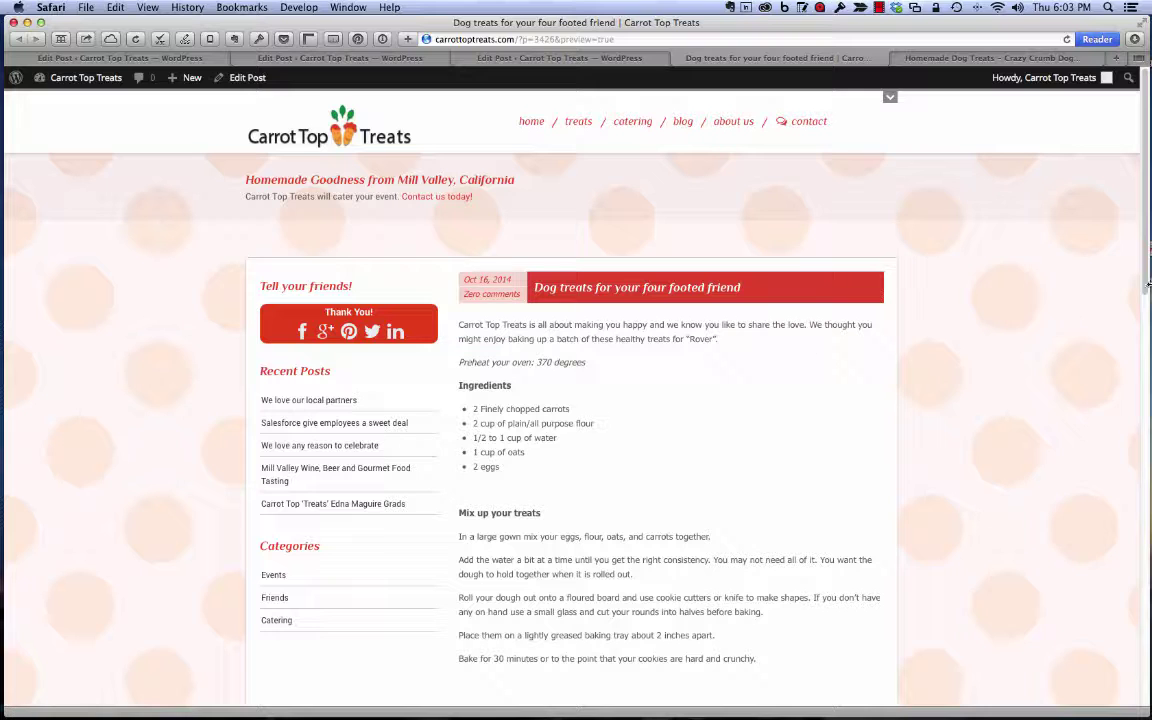
scroll(1145, 280, down, 1)
scroll(1145, 280, down, 5)
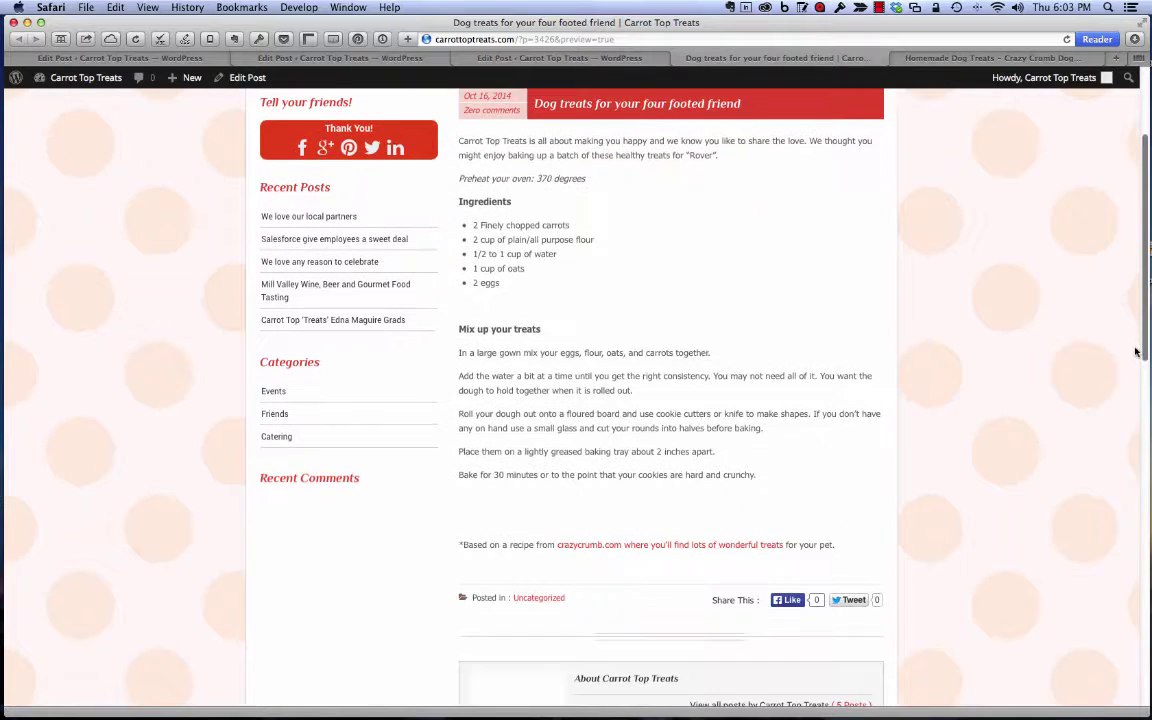
scroll(1128, 408, down, 3)
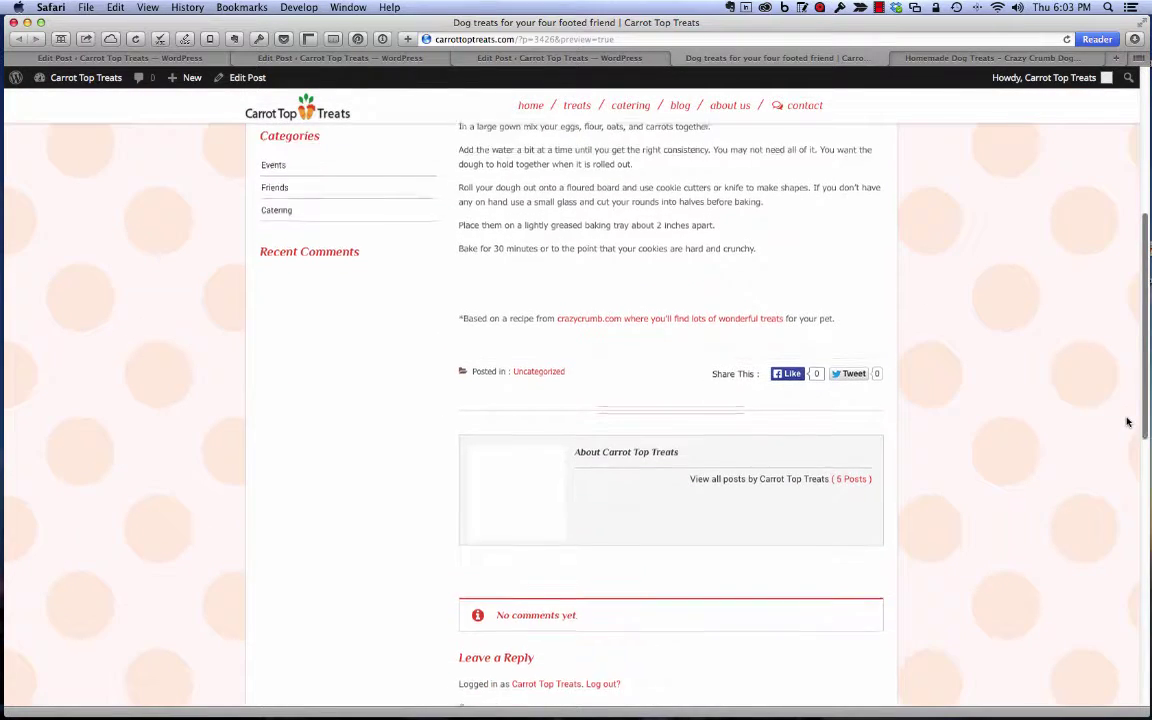
scroll(1126, 455, down, 1)
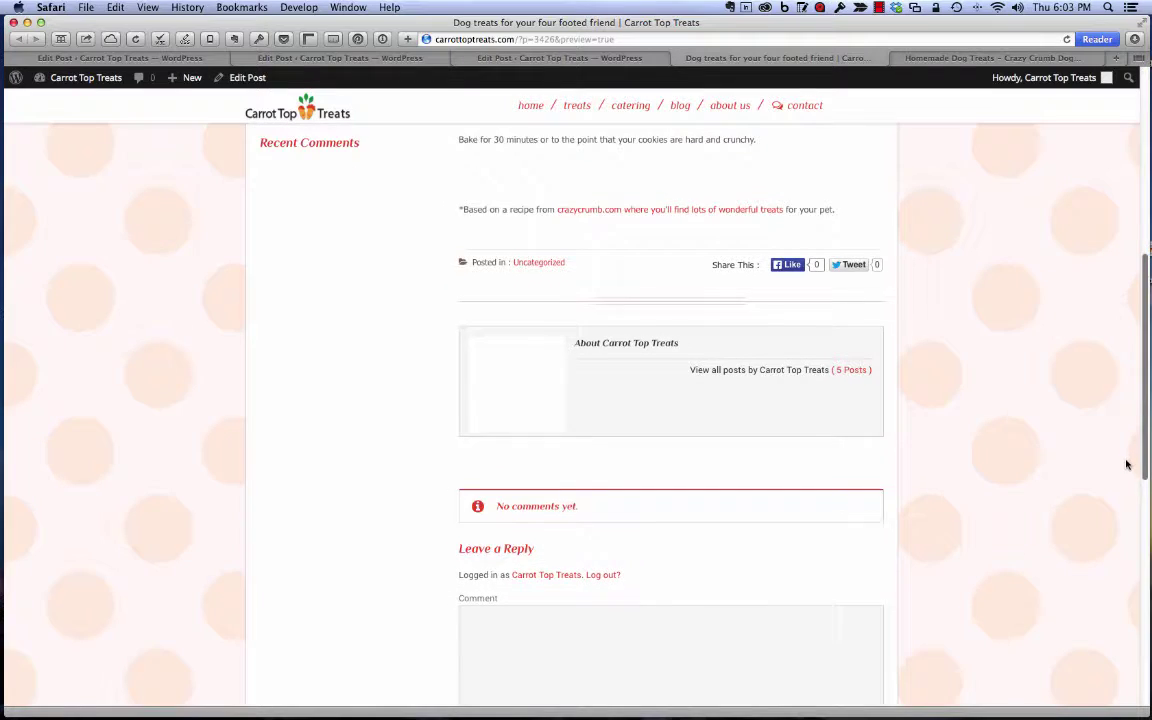
scroll(1125, 475, down, 2)
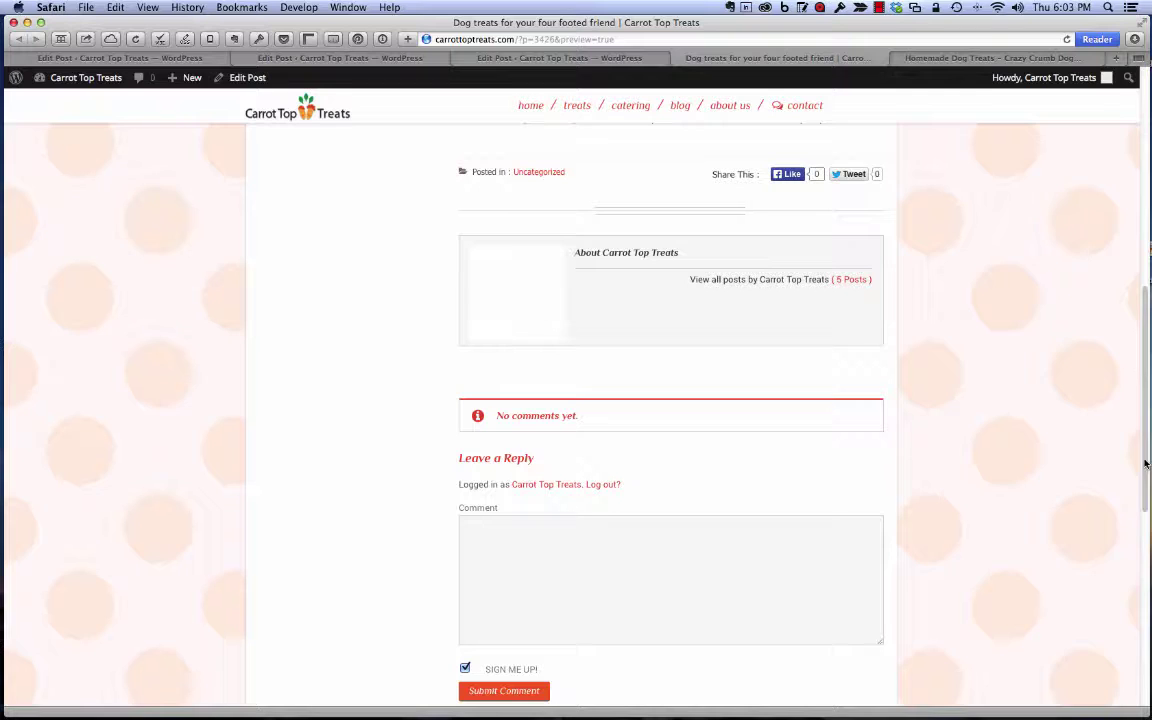
scroll(1146, 450, up, 1)
scroll(1144, 435, up, 2)
scroll(1140, 425, up, 1)
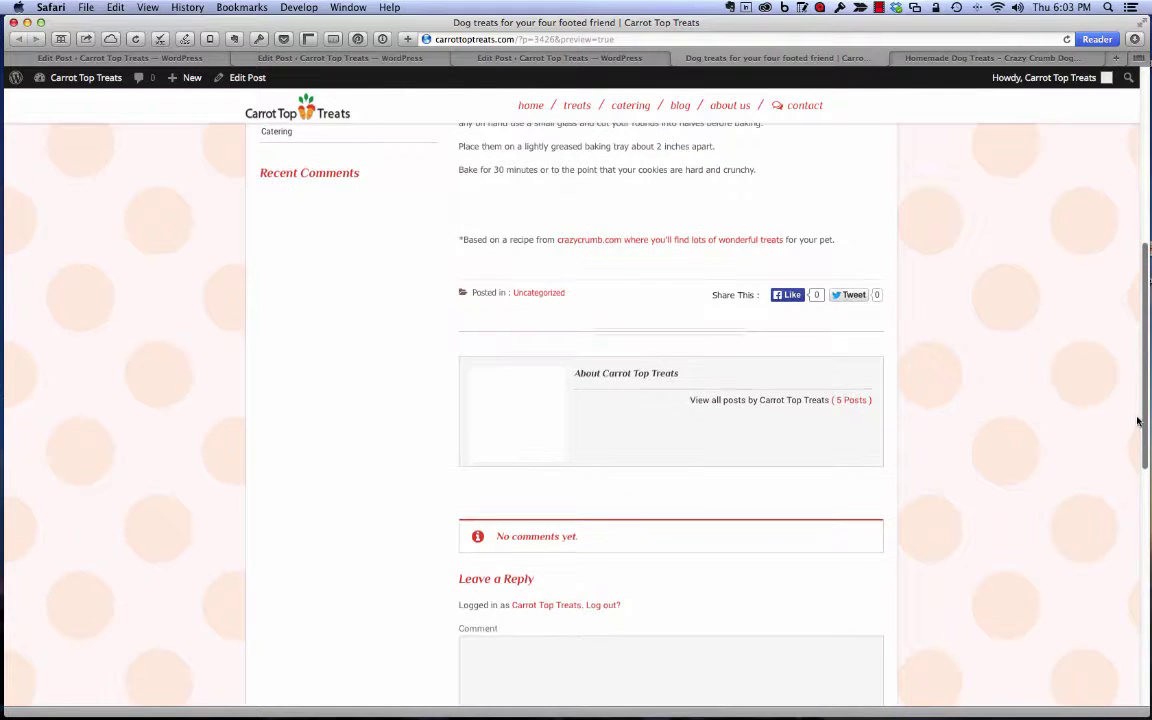
scroll(1136, 413, up, 1)
scroll(1136, 413, up, 3)
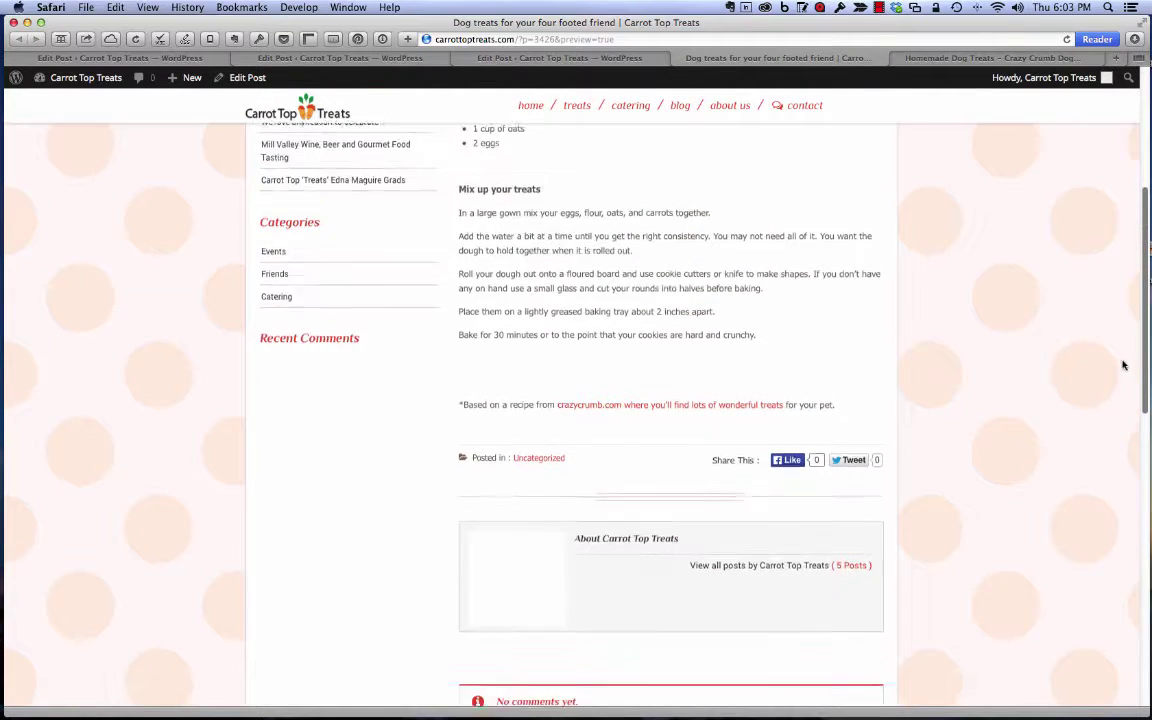
scroll(1124, 363, up, 5)
scroll(1113, 319, up, 2)
scroll(1100, 265, up, 2)
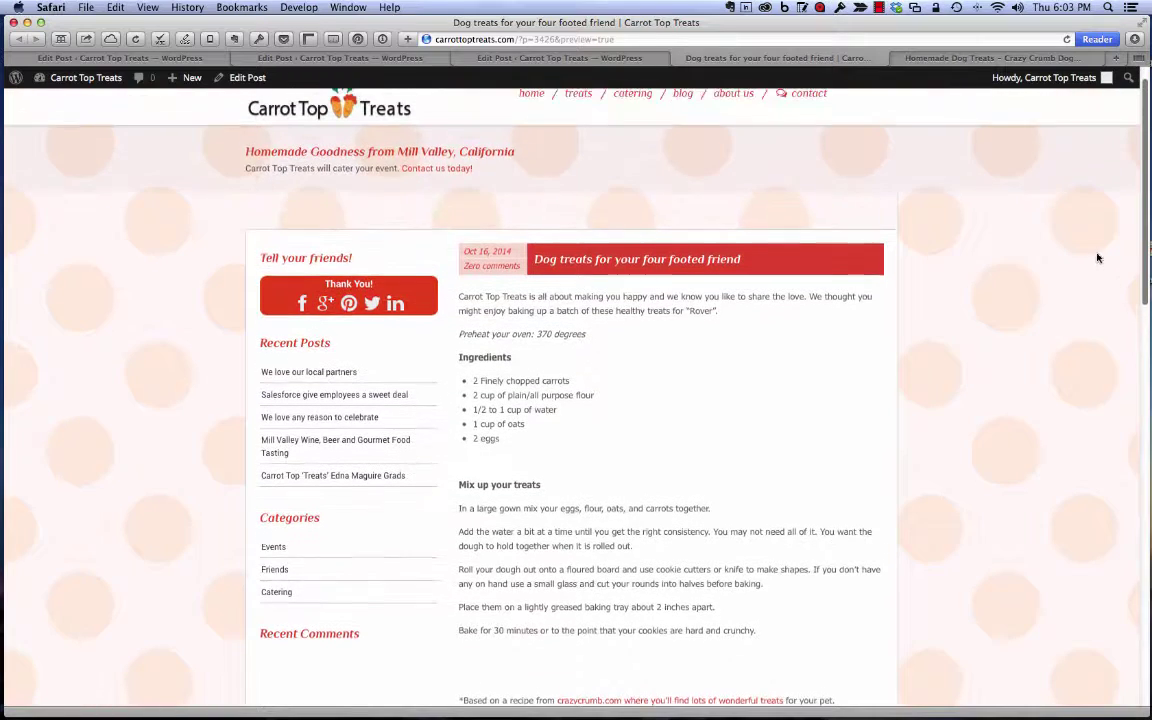
scroll(1094, 245, up, 1)
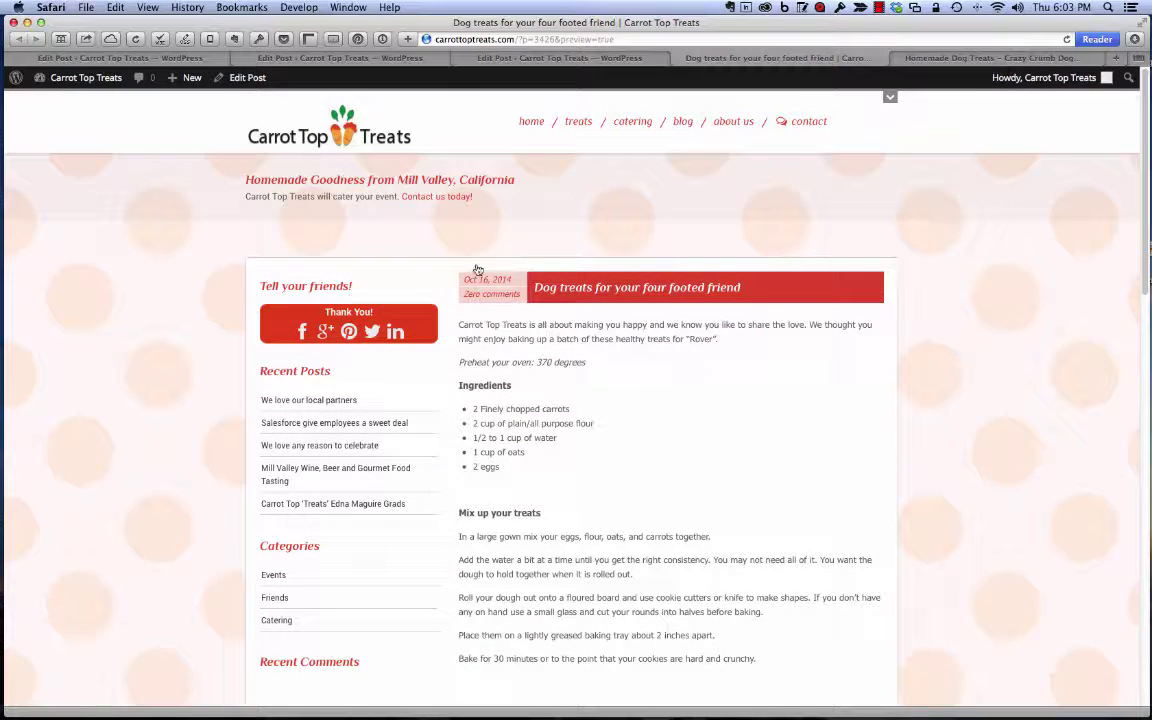